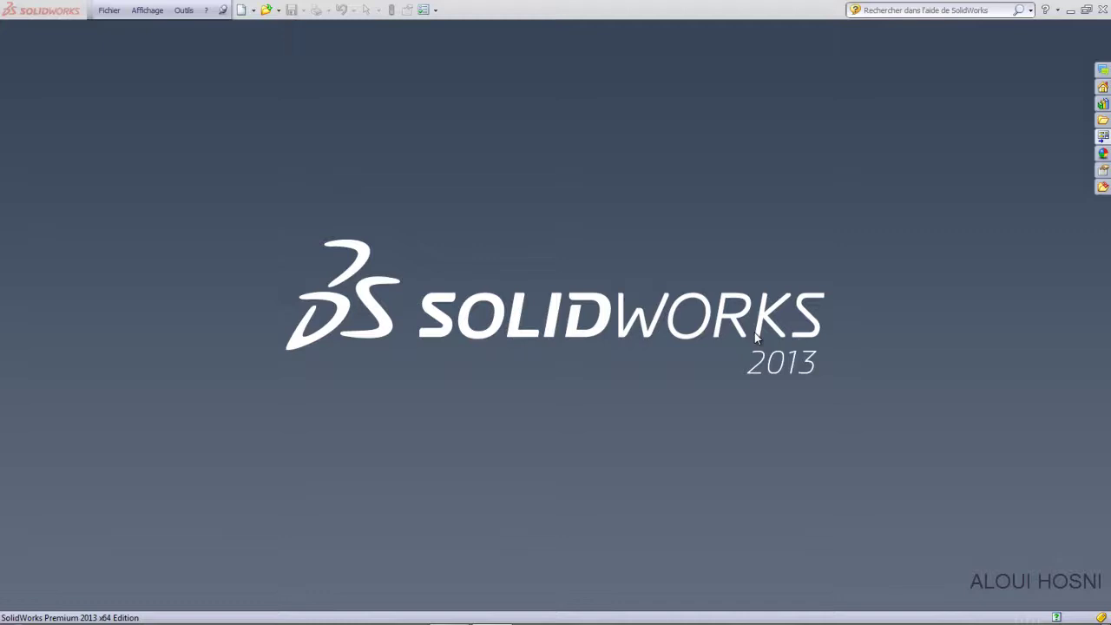
- Start a new SolidWorks document to bring up the New SolidWorks Document template dialog
{"action": "left_click", "coordinate": [242, 10]}
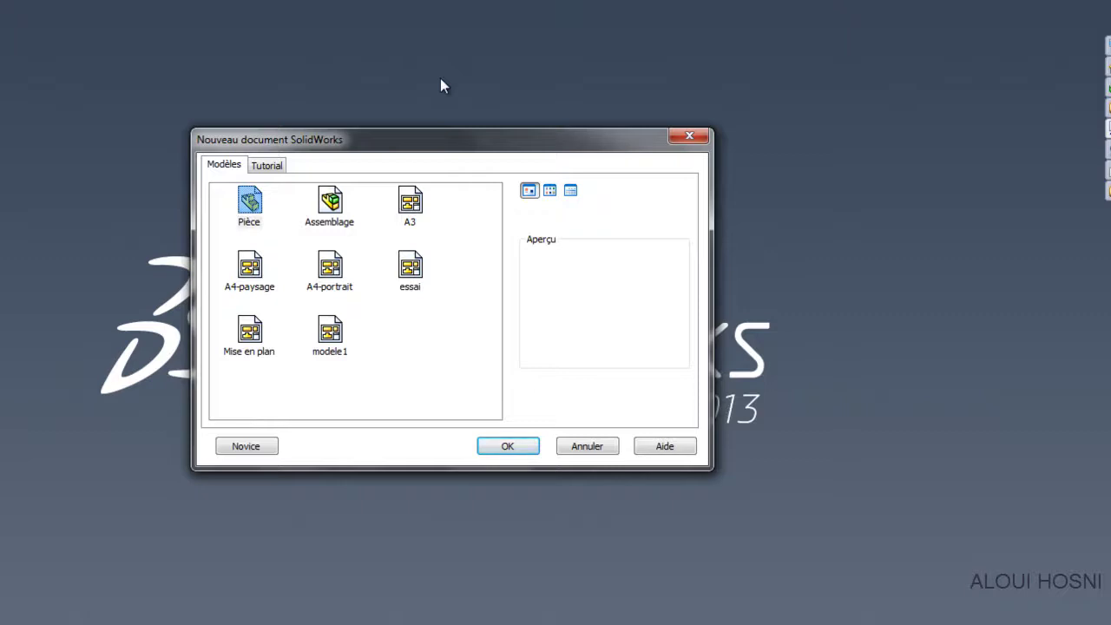
- Create a new drawing from the A4-portrait template instead of A4-paysage
{"action": "left_click", "coordinate": [248, 272]}
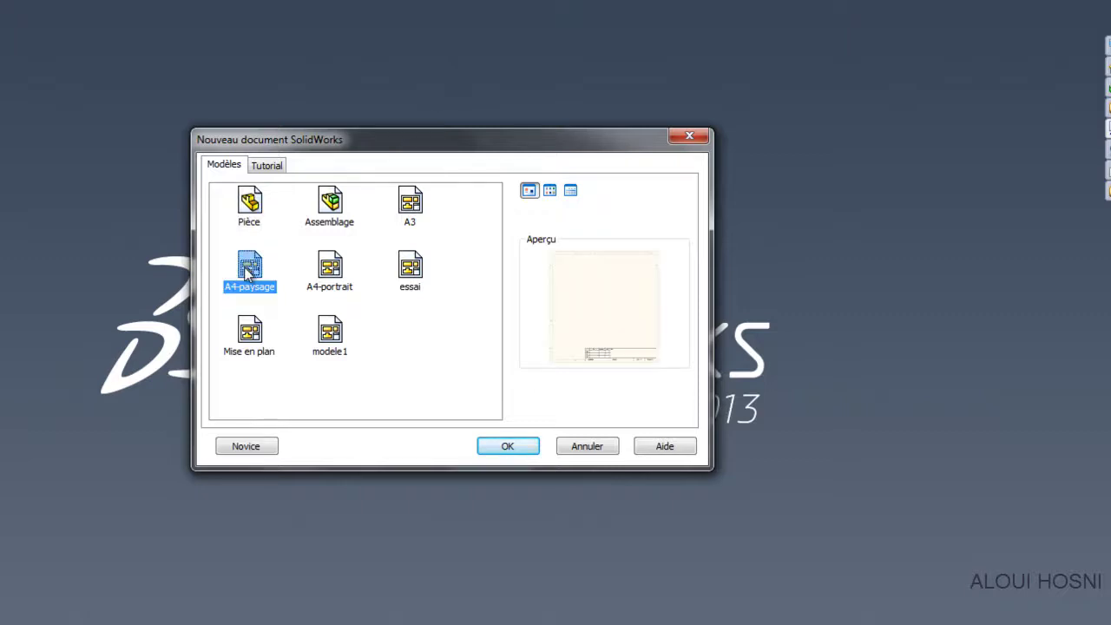
{"action": "left_click", "coordinate": [330, 267]}
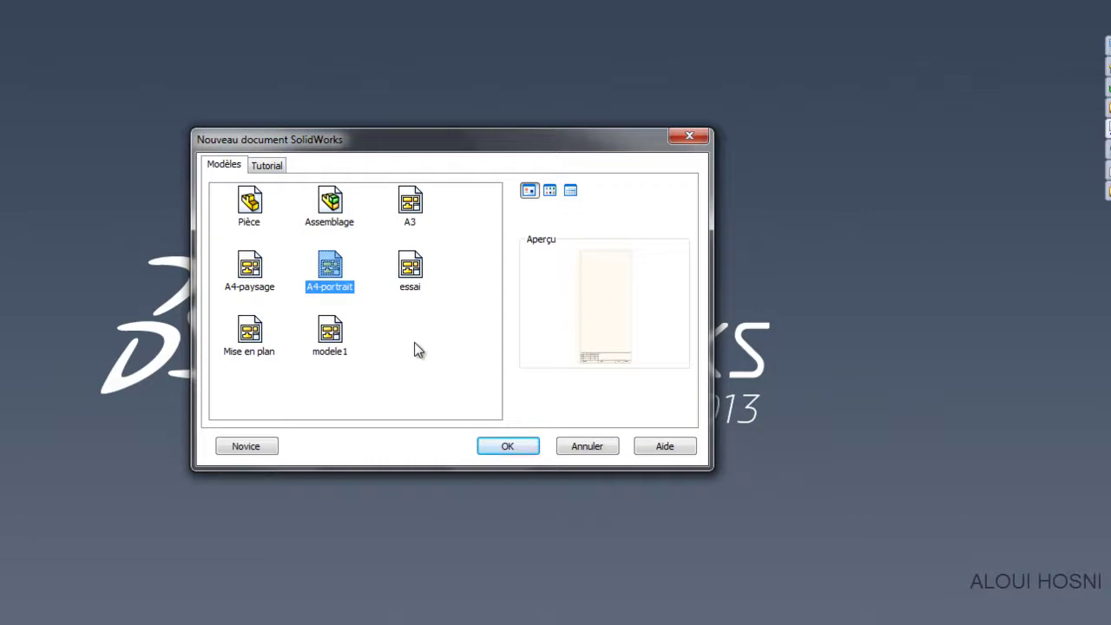
{"action": "left_click", "coordinate": [489, 447]}
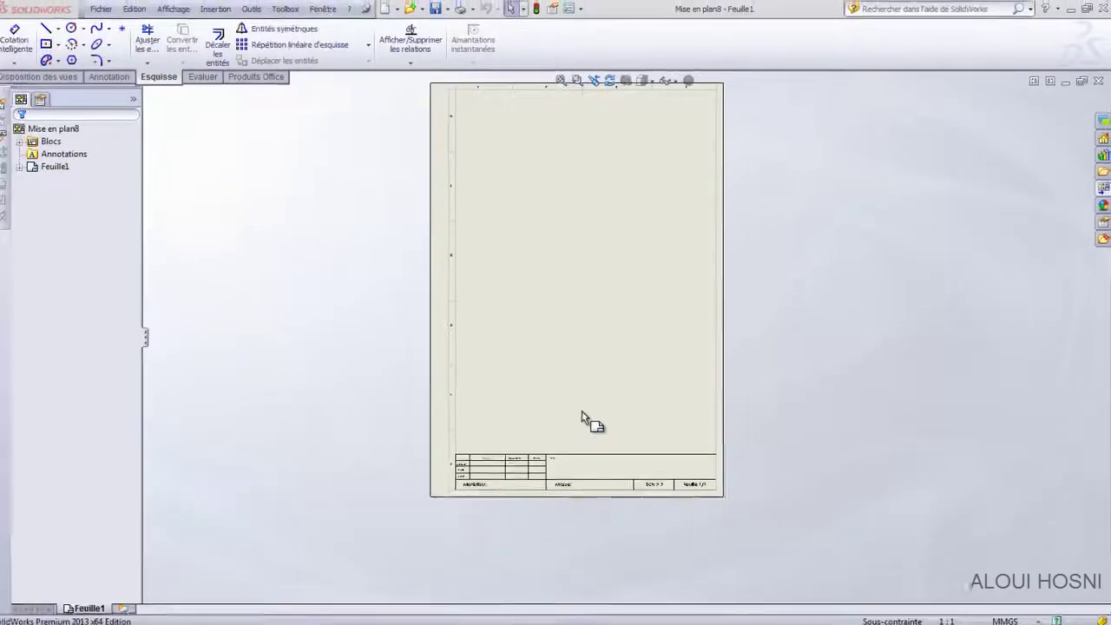
- Open the Palette de vues and browse for a part to take views from
{"action": "scroll", "coordinate": [593, 234], "scroll_direction": "up", "scroll_amount": 2}
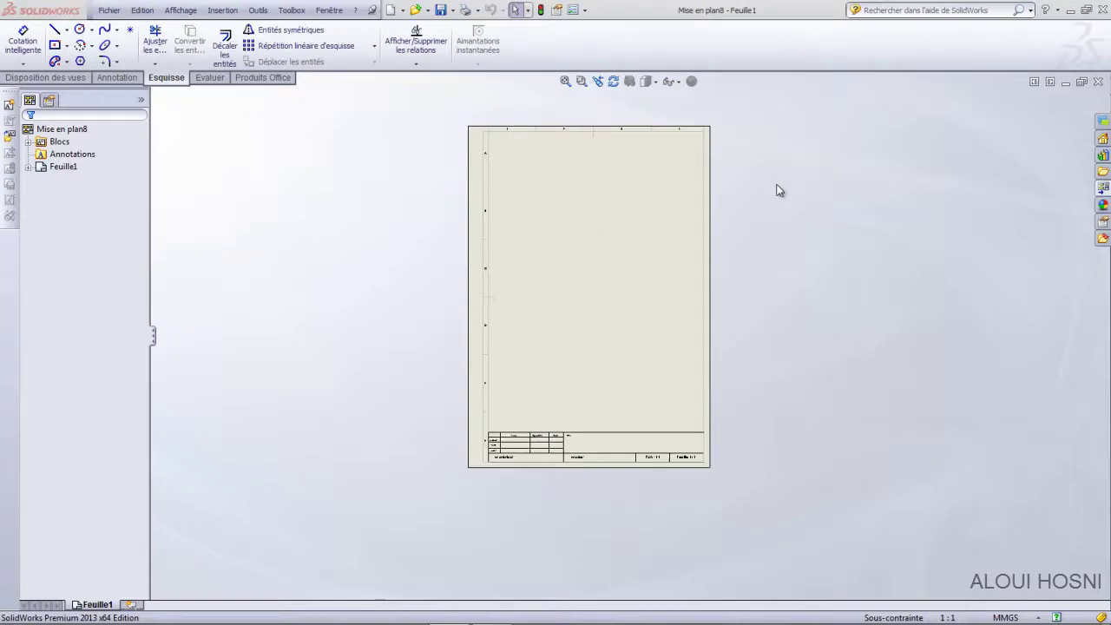
{"action": "left_click", "coordinate": [1103, 192]}
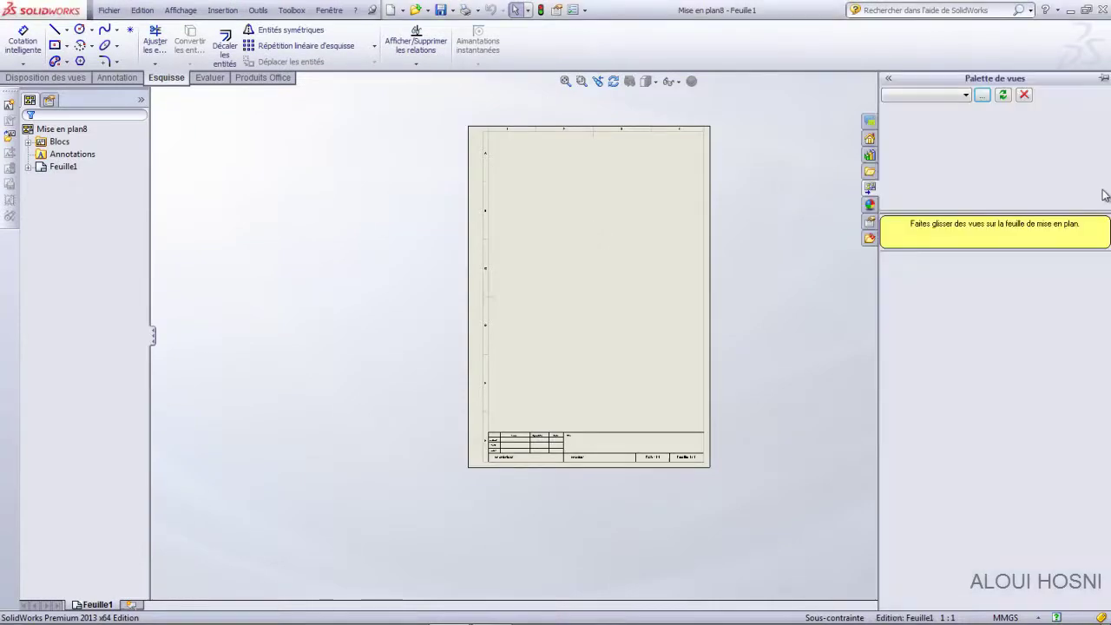
{"action": "left_click", "coordinate": [985, 99]}
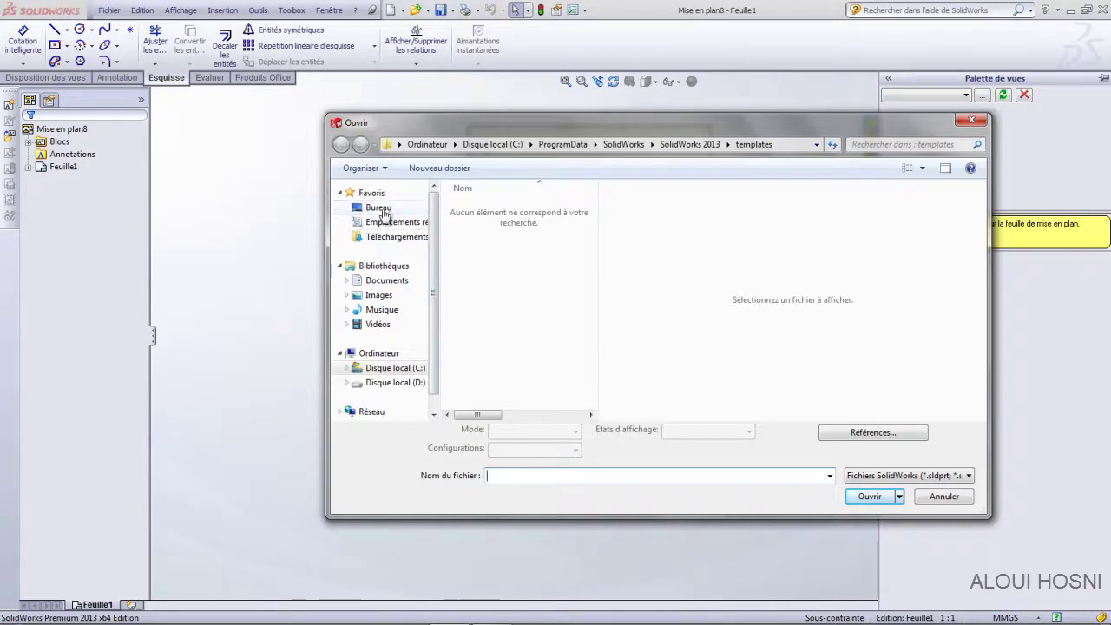
- Load the cosse part from Bureau > vidéo SW > TP2 cosse > Pièces SW
{"action": "left_click", "coordinate": [385, 210]}
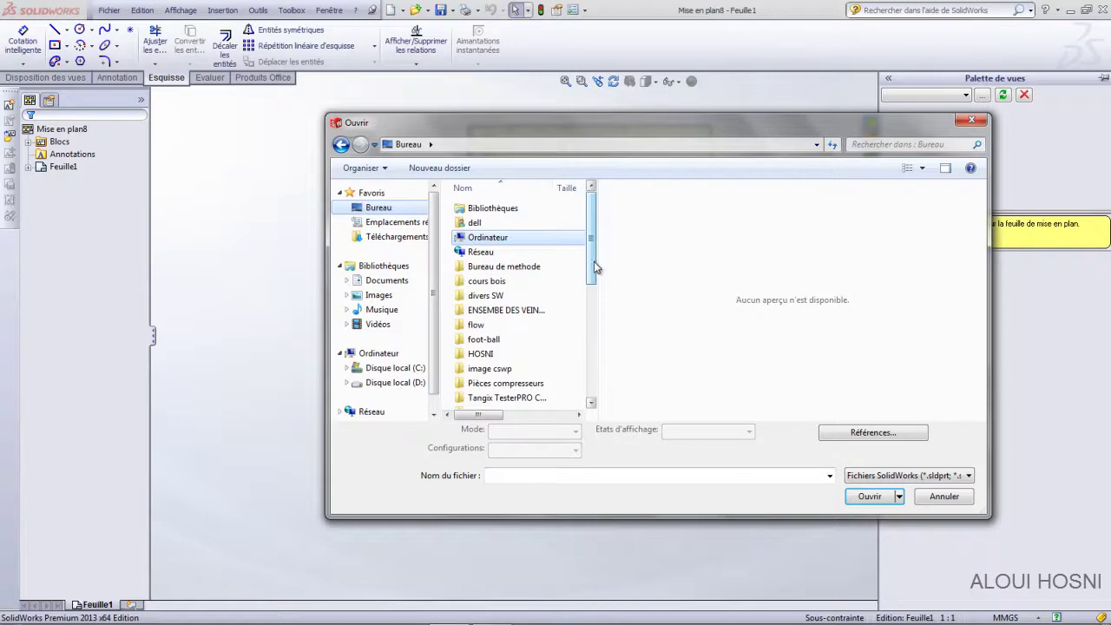
{"action": "left_click_drag", "start_coordinate": [595, 264], "coordinate": [596, 330]}
{"action": "double_click", "coordinate": [490, 298]}
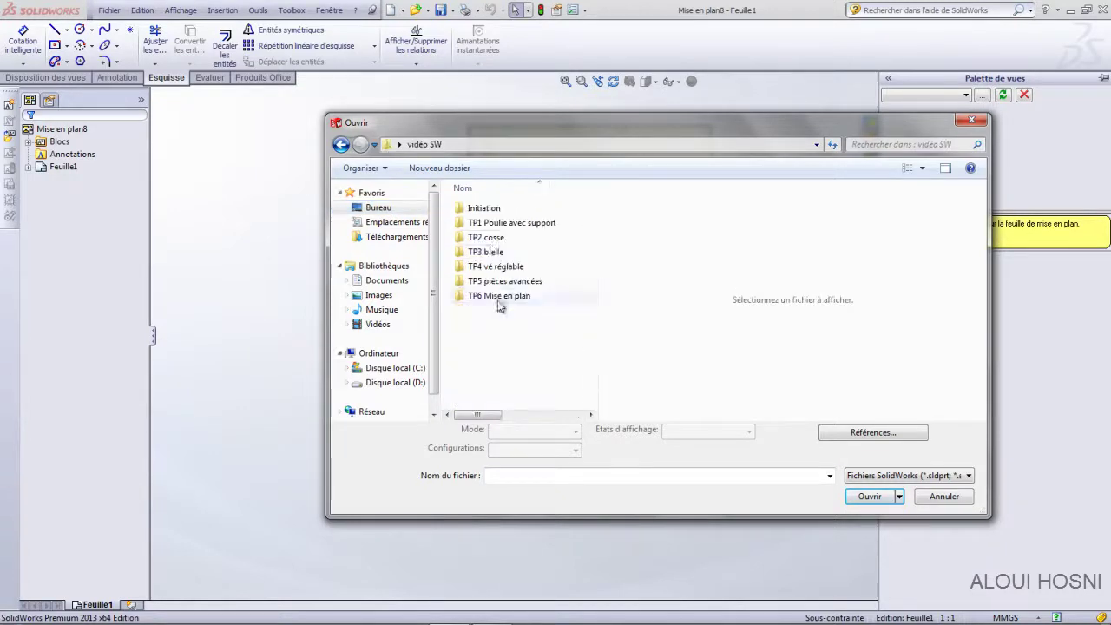
{"action": "double_click", "coordinate": [489, 238]}
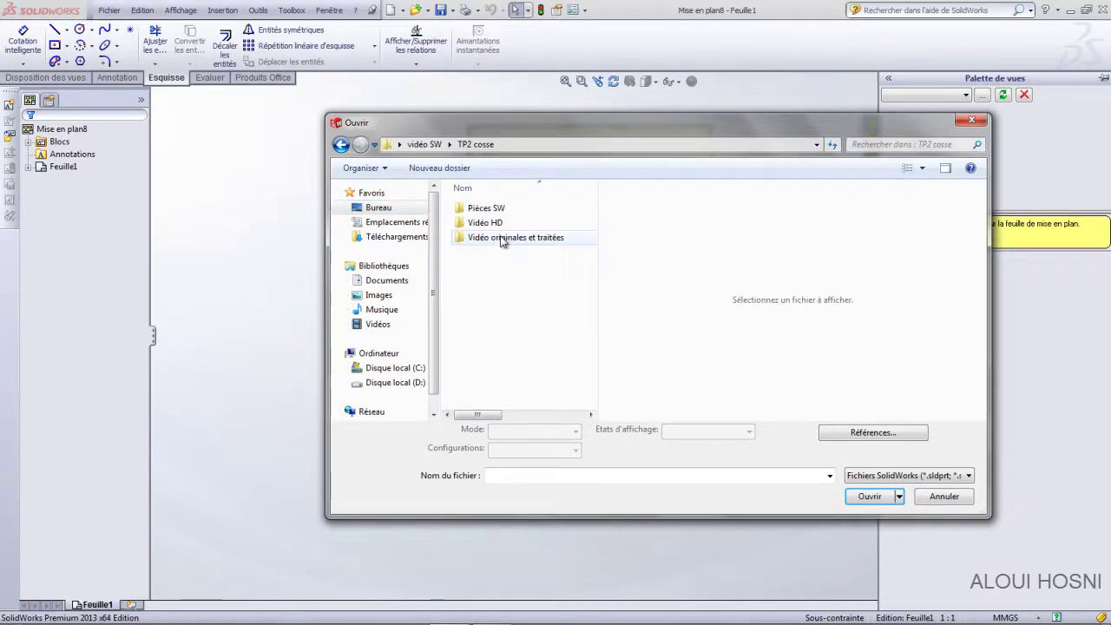
{"action": "double_click", "coordinate": [488, 208]}
{"action": "left_click", "coordinate": [478, 210]}
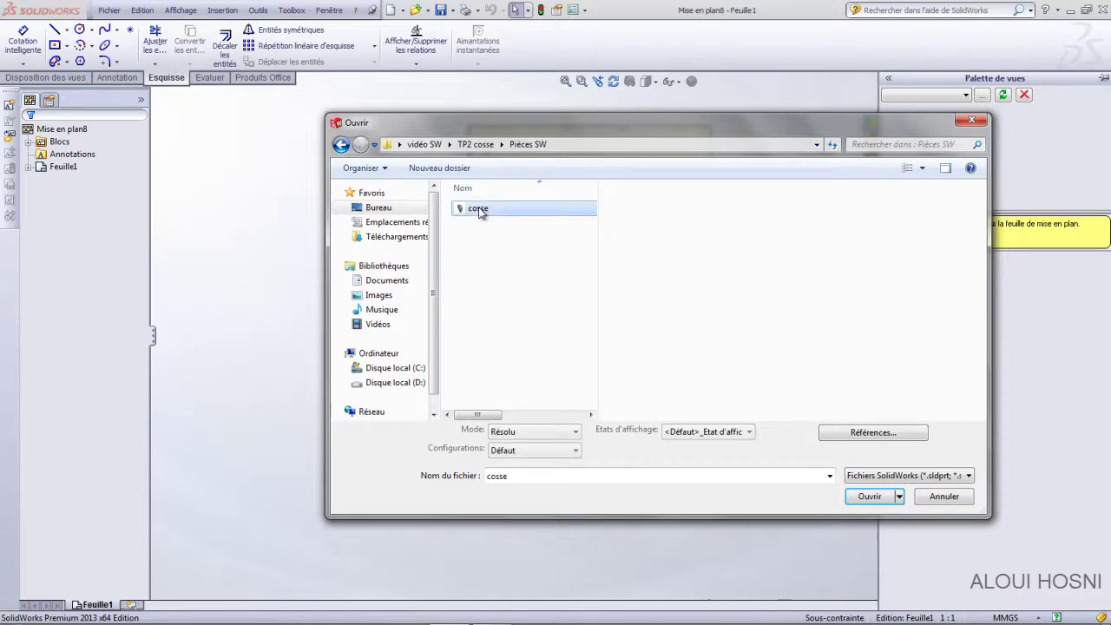
{"action": "left_click", "coordinate": [870, 497]}
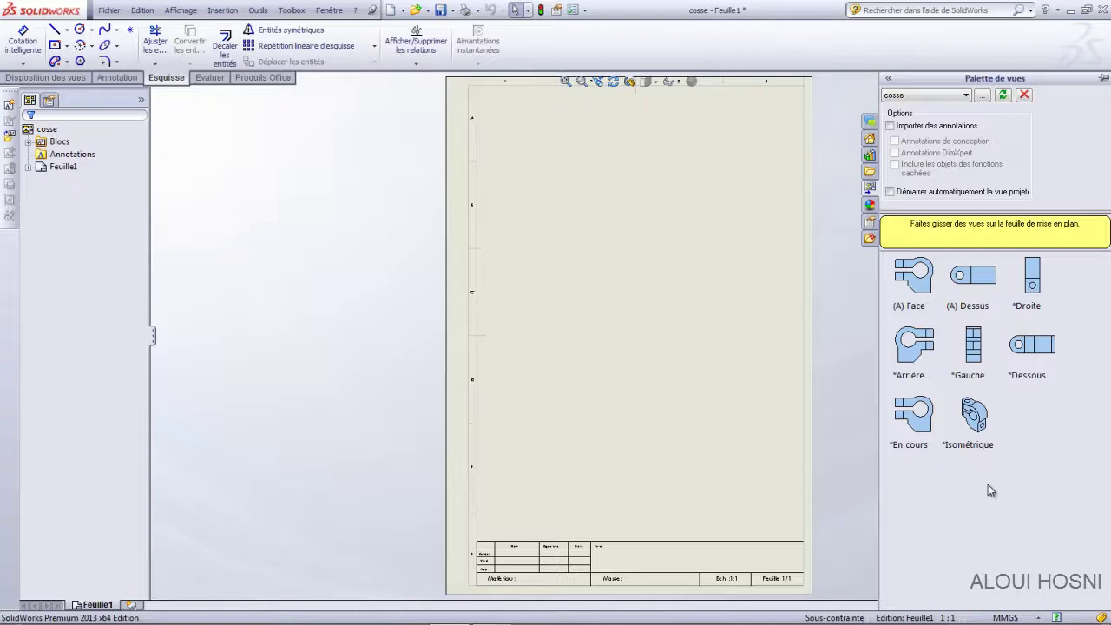
- Drag the *Isométrique view of cosse into the centre of the A4 sheet
{"action": "left_click", "coordinate": [981, 423]}
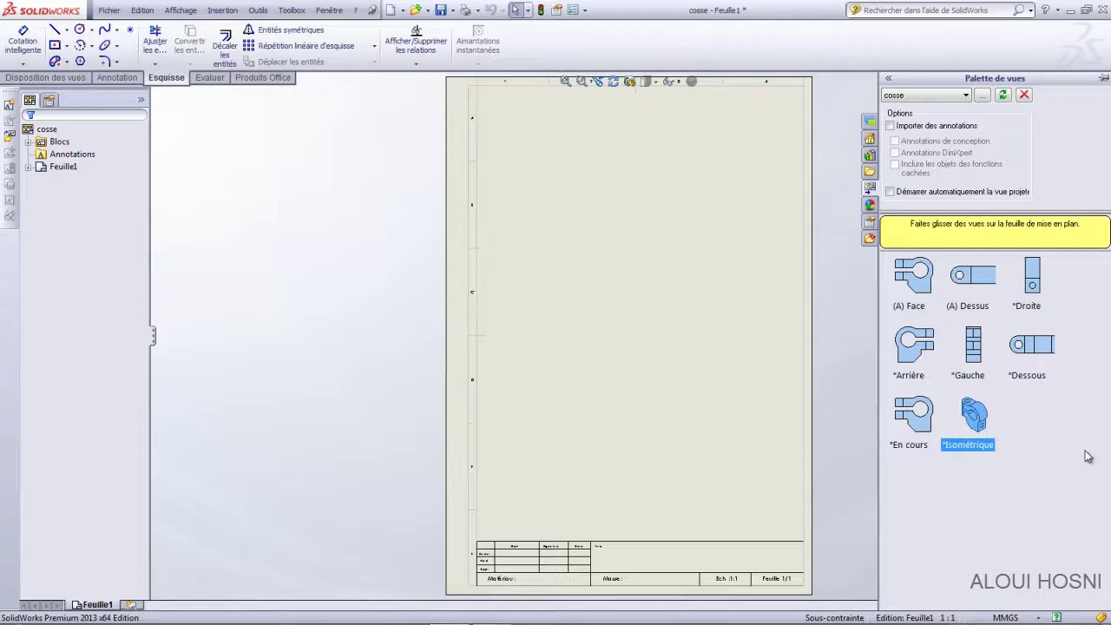
{"action": "left_click_drag", "start_coordinate": [979, 422], "coordinate": [628, 292]}
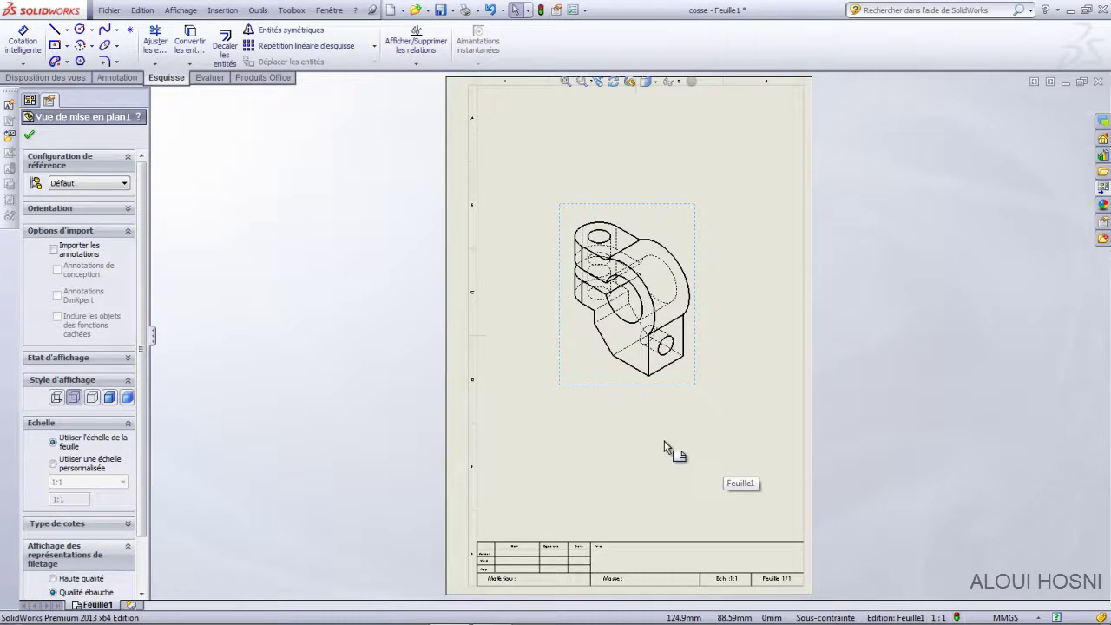
- Set the isometric view's display style to Lignes cachées supprimées and reselect the view
{"action": "left_click", "coordinate": [89, 398]}
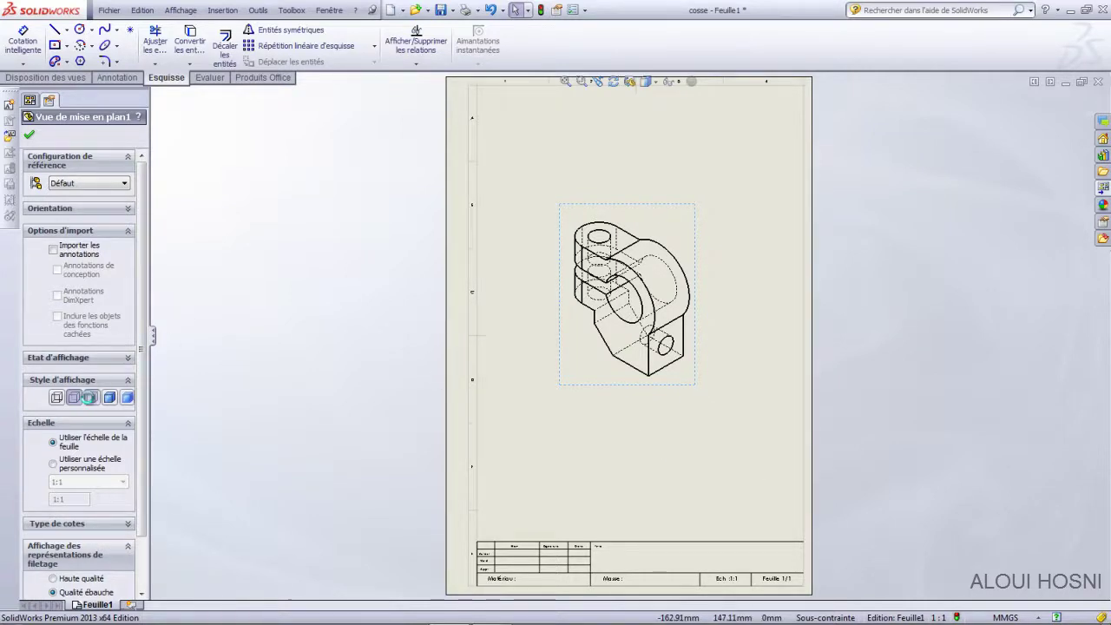
{"action": "left_click", "coordinate": [692, 446]}
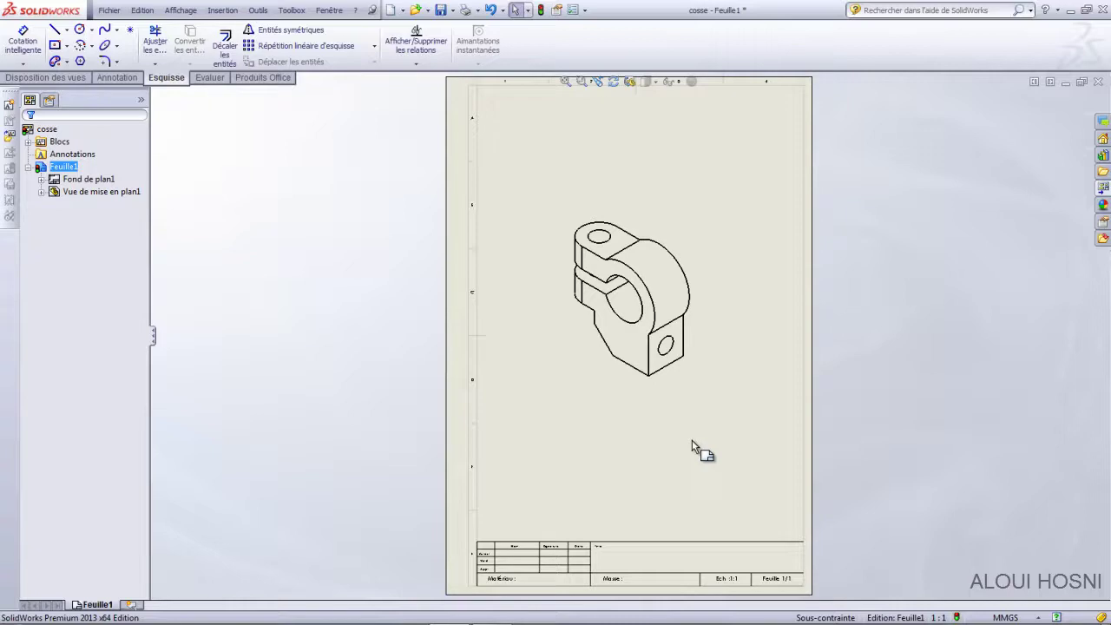
{"action": "left_click", "coordinate": [690, 399]}
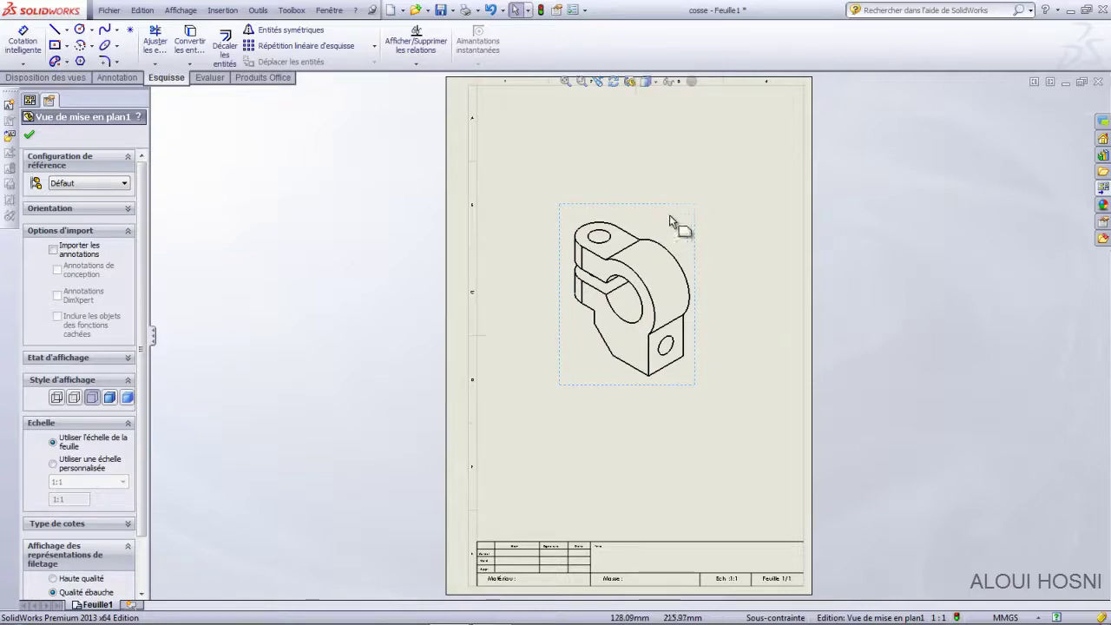
{"action": "left_click", "coordinate": [674, 175]}
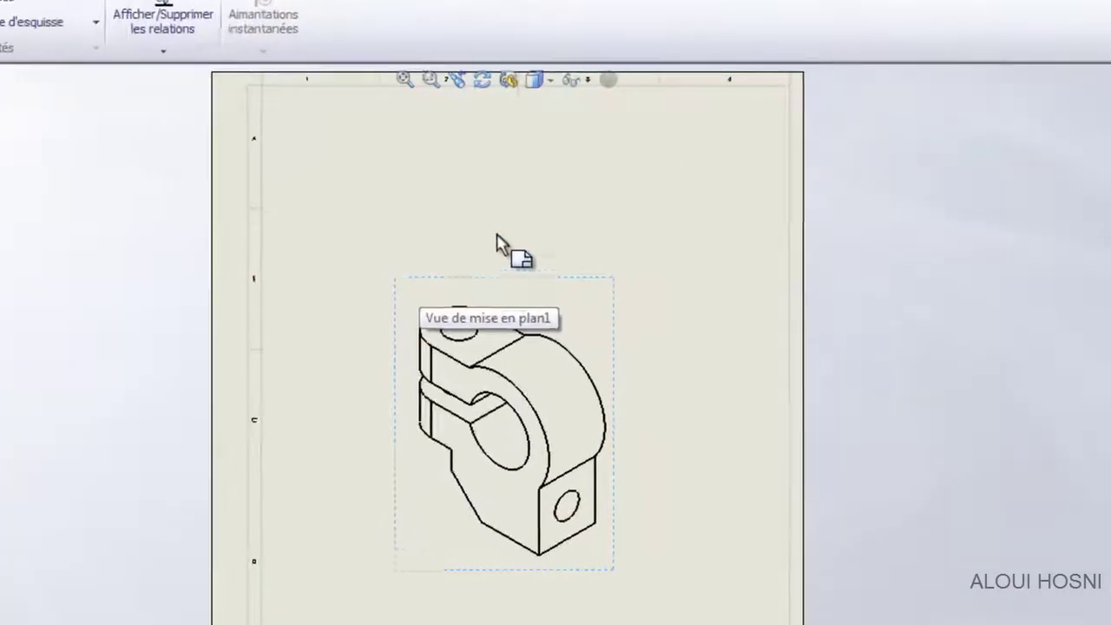
- Rotate the cosse with Vue de mise en plan 3D and accept the new orientation
{"action": "left_click", "coordinate": [501, 81]}
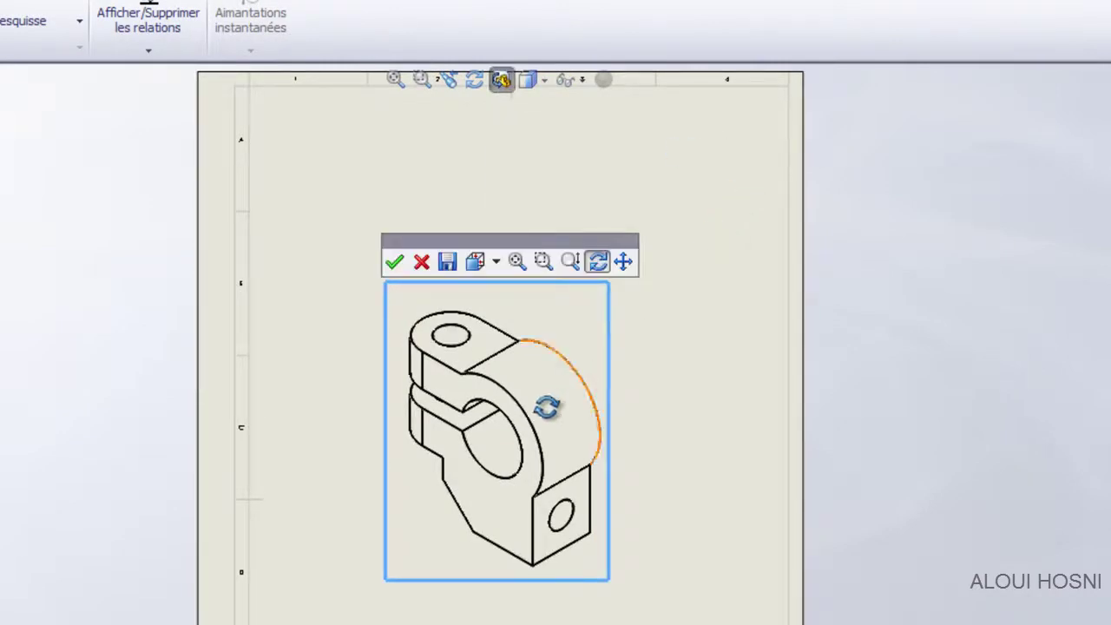
{"action": "mouse_move", "coordinate": [547, 408]}
{"action": "left_mouse_down"}
{"action": "mouse_move", "coordinate": [568, 391]}
{"action": "mouse_move", "coordinate": [543, 350]}
{"action": "mouse_move", "coordinate": [561, 338]}
{"action": "mouse_move", "coordinate": [565, 354]}
{"action": "mouse_move", "coordinate": [588, 353]}
{"action": "mouse_move", "coordinate": [564, 338]}
{"action": "mouse_move", "coordinate": [558, 303]}
{"action": "mouse_move", "coordinate": [585, 301]}
{"action": "mouse_move", "coordinate": [582, 333]}
{"action": "mouse_move", "coordinate": [553, 340]}
{"action": "mouse_move", "coordinate": [558, 354]}
{"action": "left_mouse_up"}
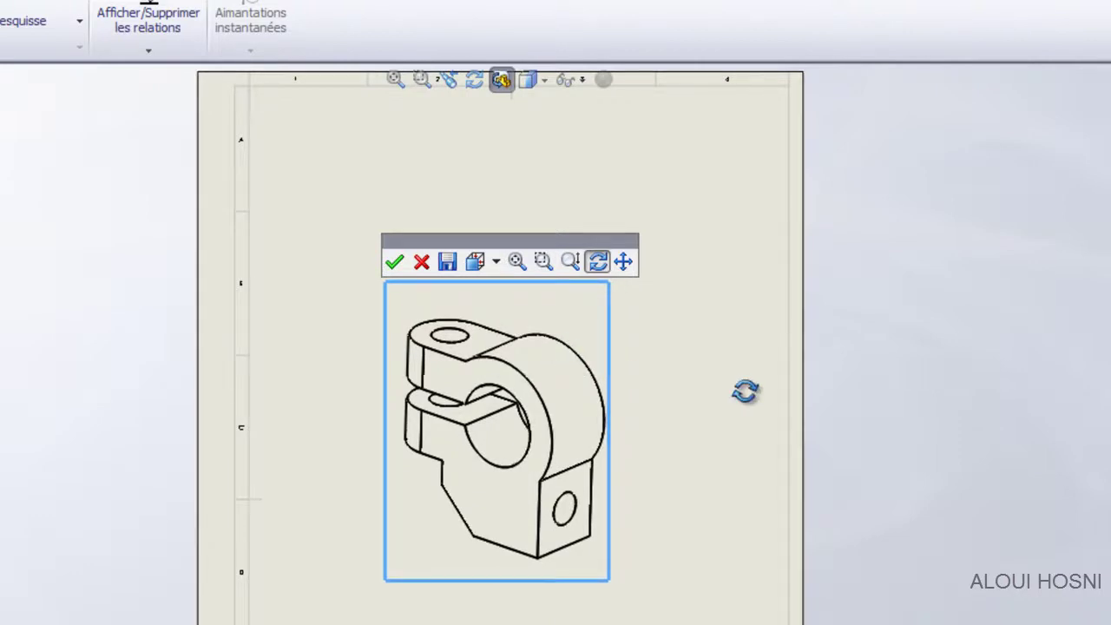
{"action": "left_click", "coordinate": [394, 263]}
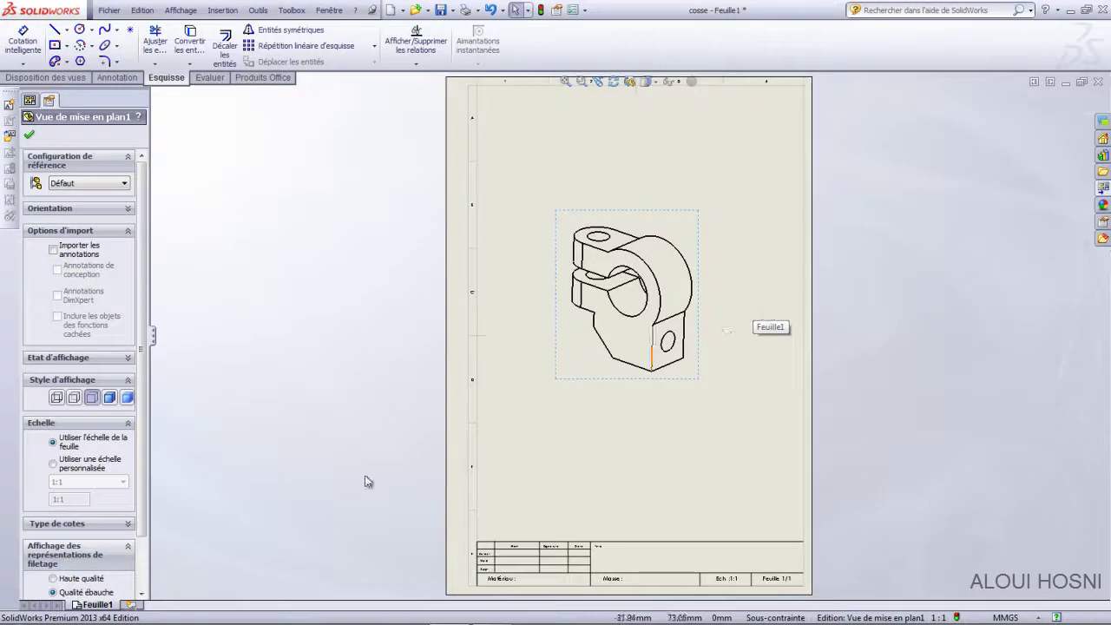
- Switch the isometric view to Utiliser une échelle personnalisée for its scale
{"action": "scroll", "coordinate": [143, 406], "scroll_direction": "down", "scroll_amount": 3}
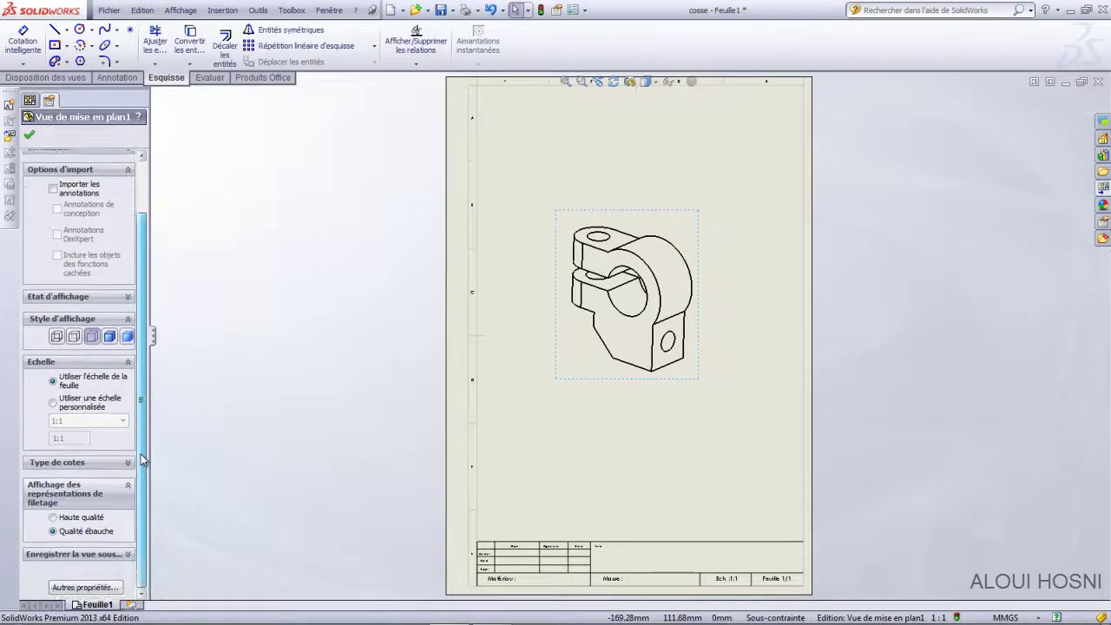
{"action": "left_click", "coordinate": [83, 404]}
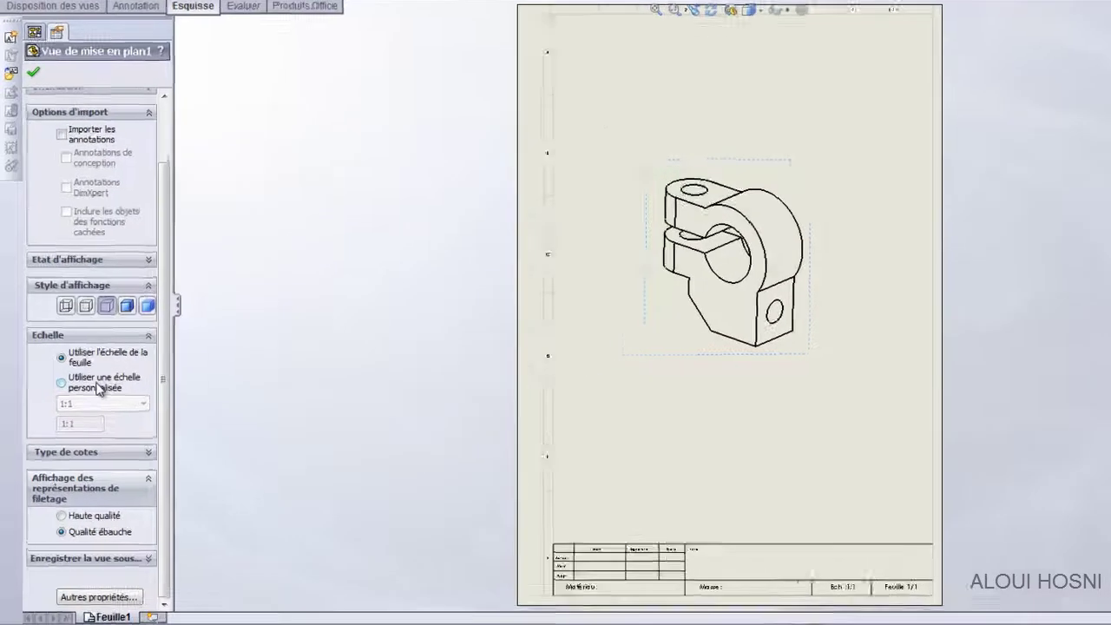
{"action": "left_click", "coordinate": [95, 422]}
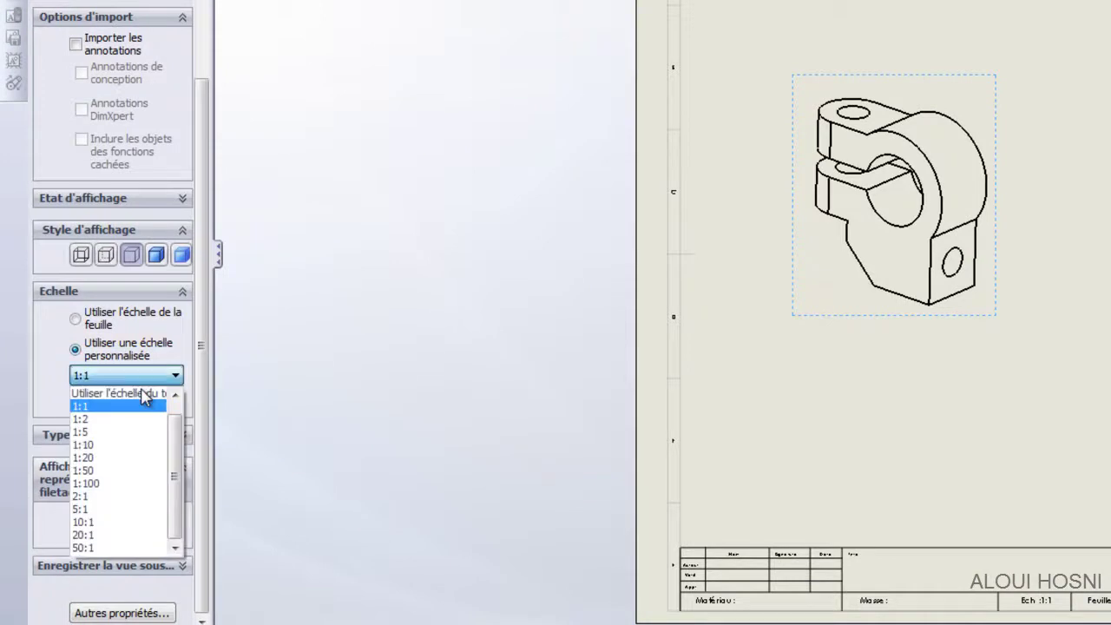
{"action": "scroll", "coordinate": [176, 434], "scroll_direction": "up", "scroll_amount": 1}
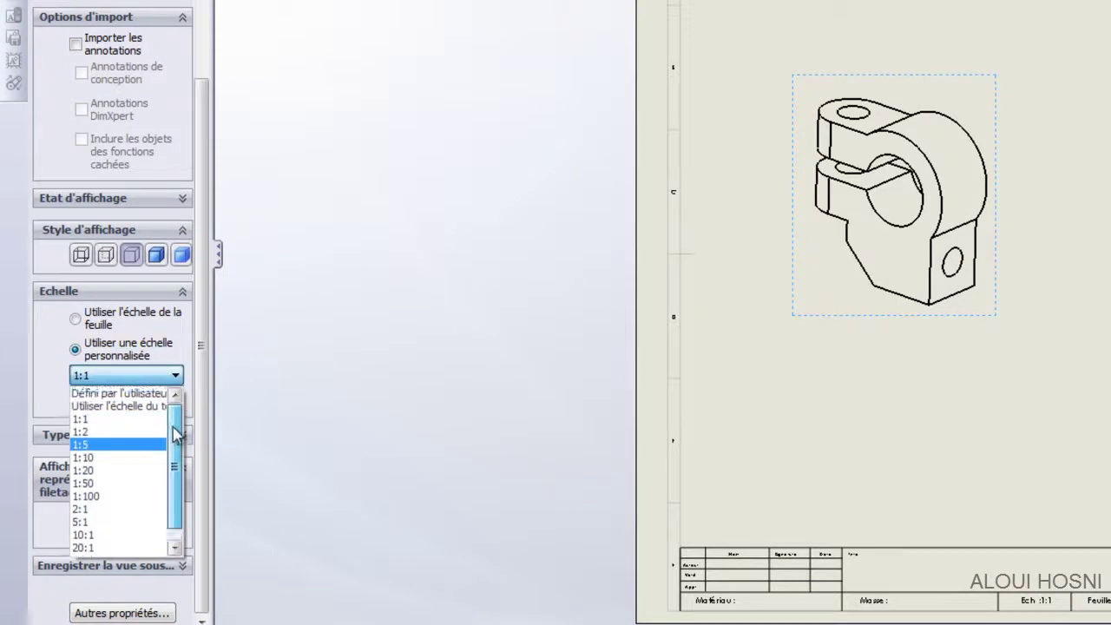
{"action": "left_click", "coordinate": [126, 393]}
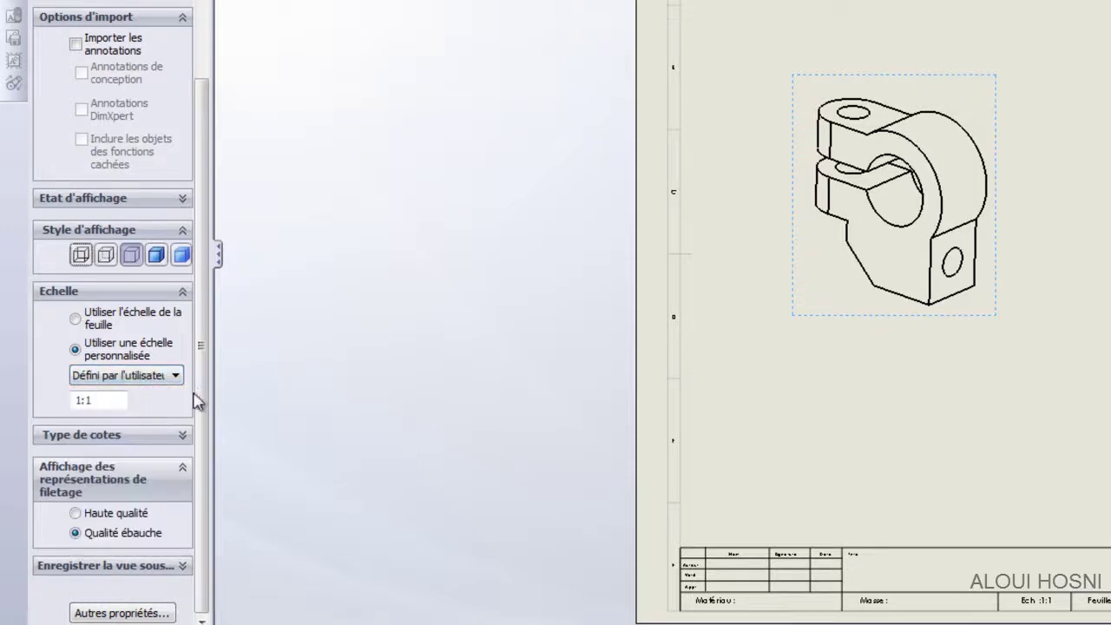
{"action": "left_click", "coordinate": [89, 399]}
{"action": "double_click", "coordinate": [90, 399]}
- Try 1:2 and 2:1 preset scales, settle on 1:1, and close the view settings
{"action": "left_click", "coordinate": [143, 375]}
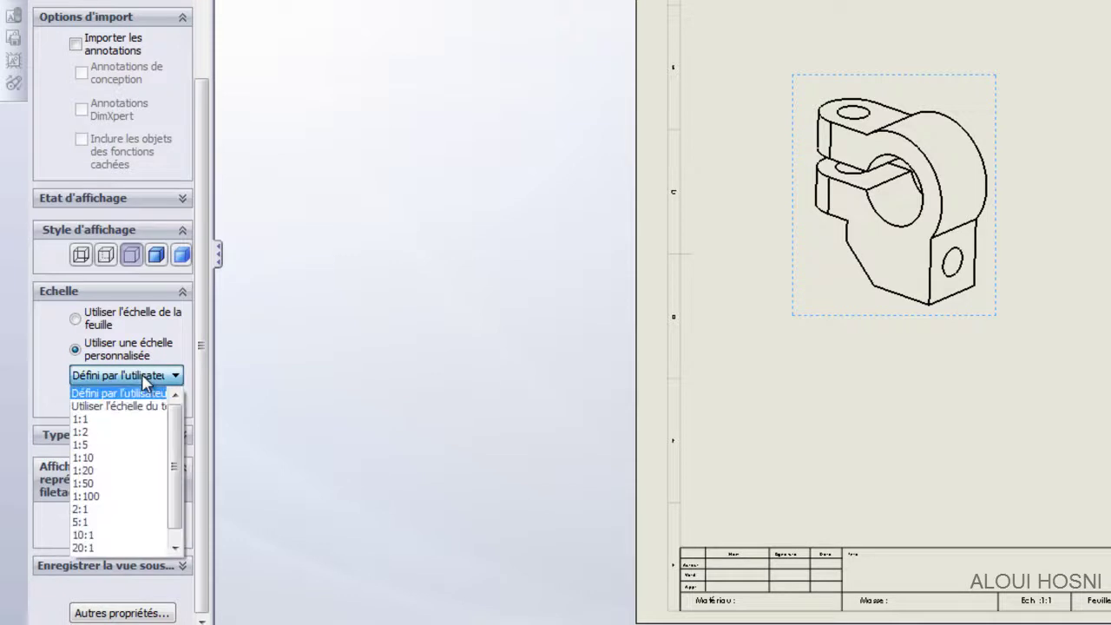
{"action": "left_click", "coordinate": [106, 433]}
{"action": "left_click", "coordinate": [144, 378]}
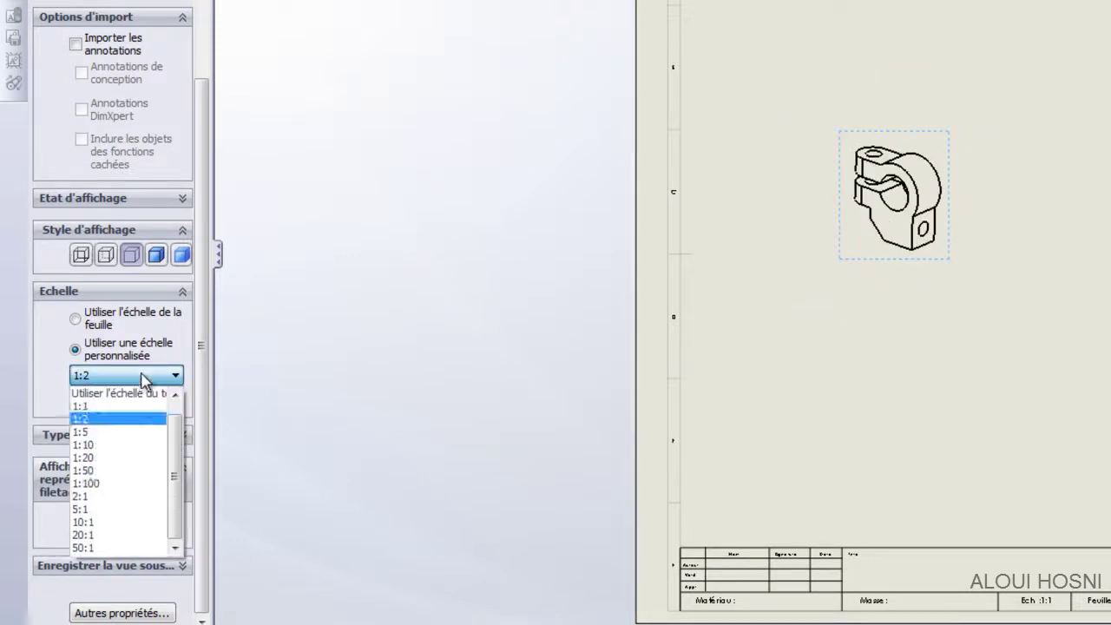
{"action": "left_click", "coordinate": [116, 497]}
{"action": "left_click", "coordinate": [170, 378]}
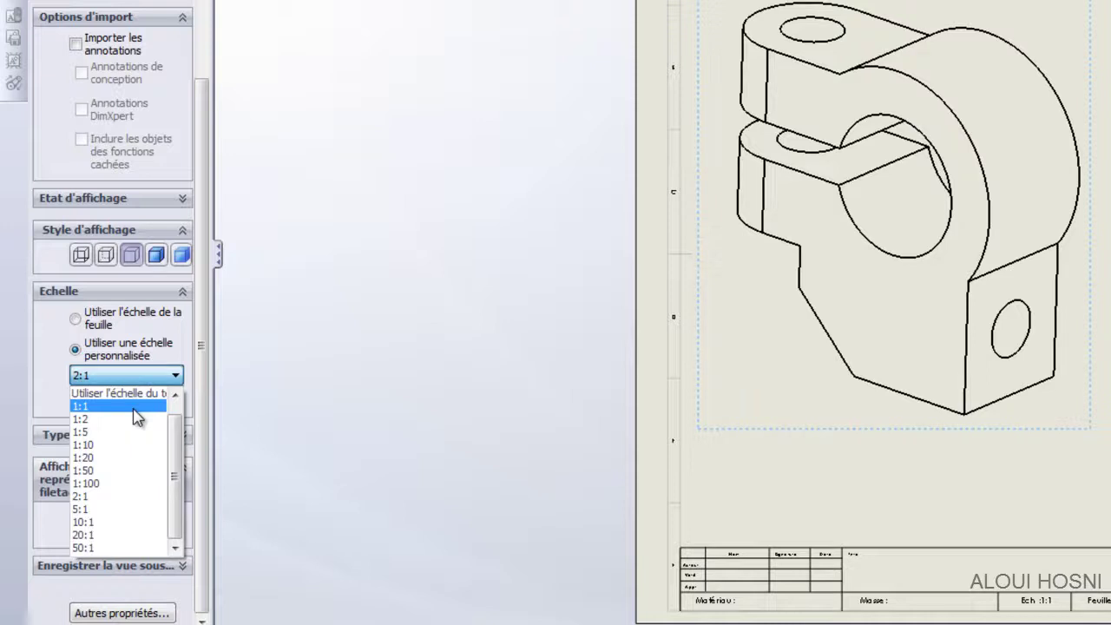
{"action": "left_click", "coordinate": [136, 406]}
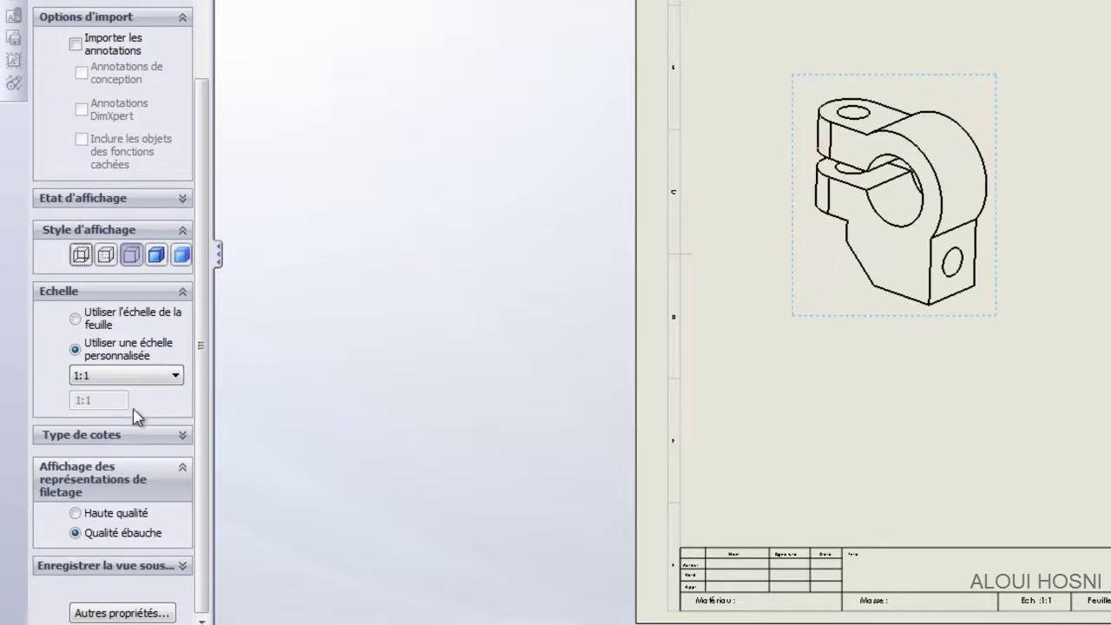
{"action": "left_click", "coordinate": [844, 420]}
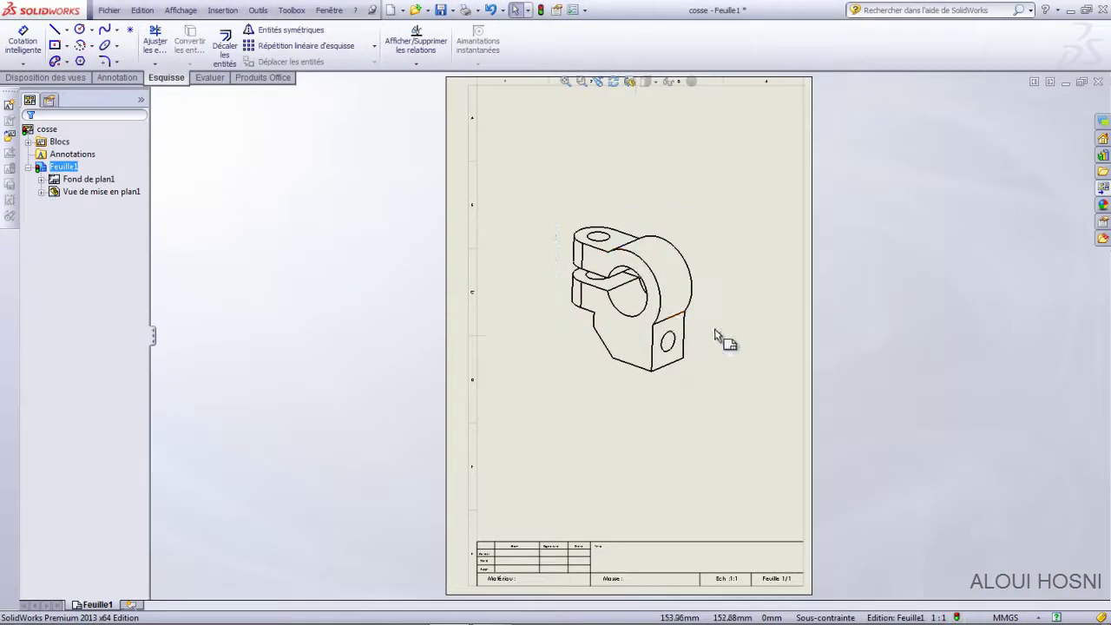
- Start Cotation intelligente and pick the large outer arc, previewing Rayon vrai 25
{"action": "scroll", "coordinate": [634, 321], "scroll_direction": "up", "scroll_amount": 2}
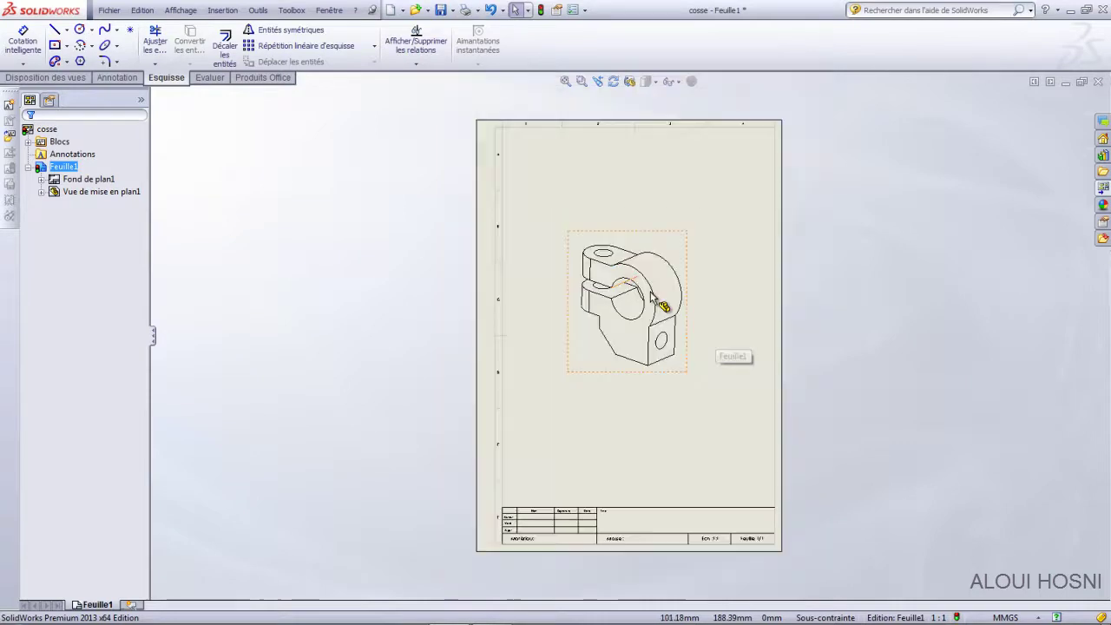
{"action": "scroll", "coordinate": [637, 315], "scroll_direction": "down", "scroll_amount": 3}
{"action": "scroll", "coordinate": [656, 347], "scroll_direction": "down", "scroll_amount": 2}
{"action": "scroll", "coordinate": [668, 369], "scroll_direction": "down", "scroll_amount": 2}
{"action": "scroll", "coordinate": [664, 375], "scroll_direction": "up", "scroll_amount": 2}
{"action": "scroll", "coordinate": [664, 374], "scroll_direction": "up", "scroll_amount": 1}
{"action": "scroll", "coordinate": [664, 375], "scroll_direction": "up", "scroll_amount": 1}
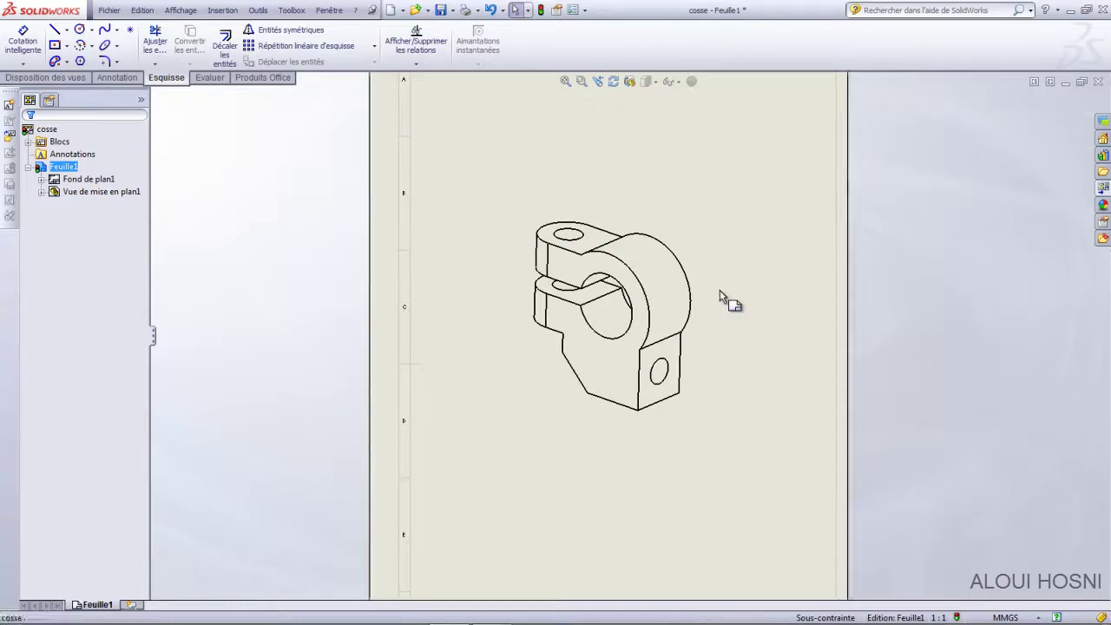
{"action": "left_click", "coordinate": [23, 40]}
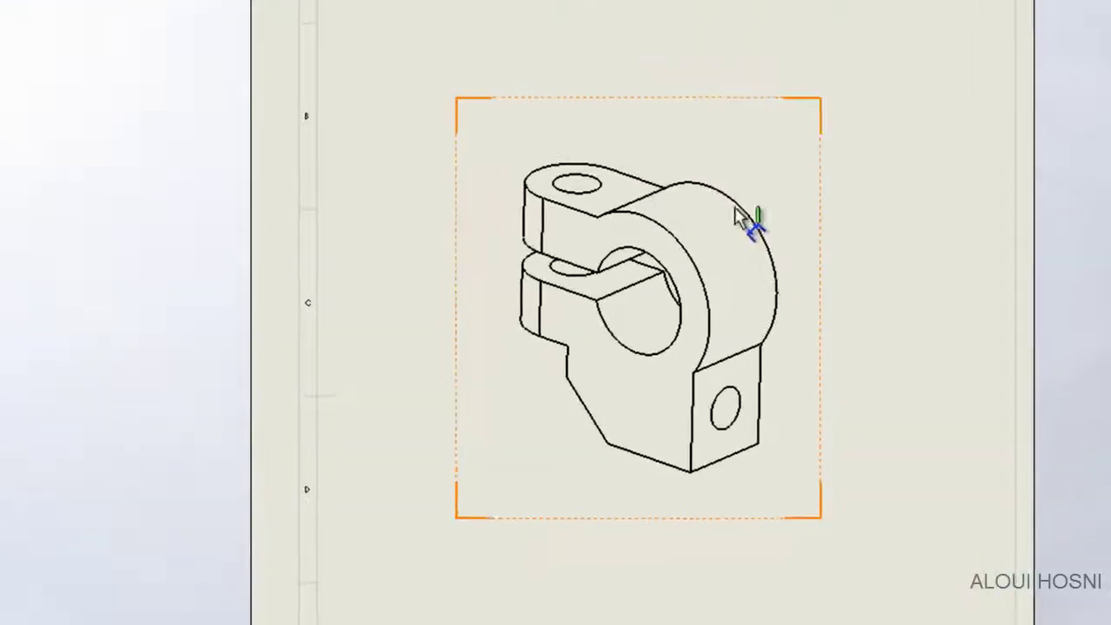
{"action": "left_click", "coordinate": [694, 265]}
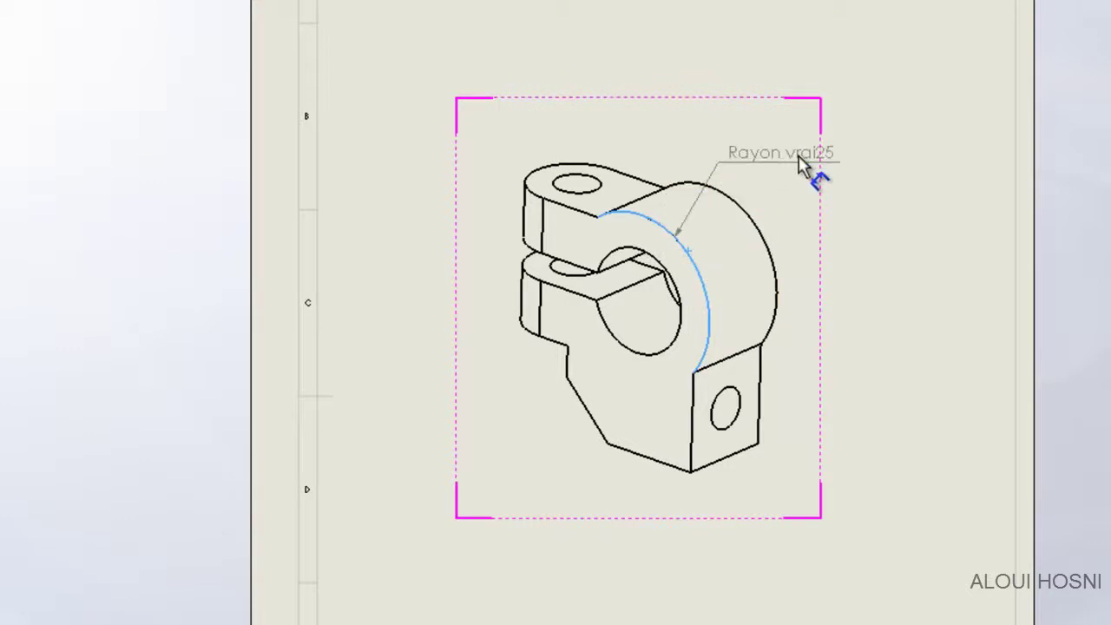
- Place radius dimensions labelled R 25 on the outer arc and R 15 on the bore
{"action": "left_click", "coordinate": [876, 149]}
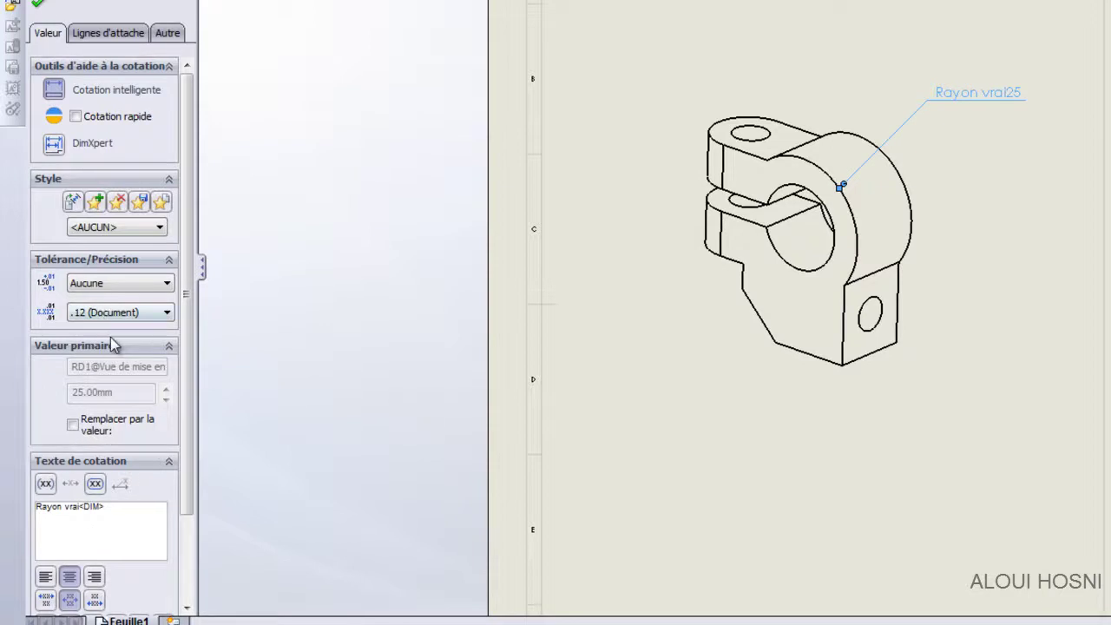
{"action": "left_click", "coordinate": [73, 425]}
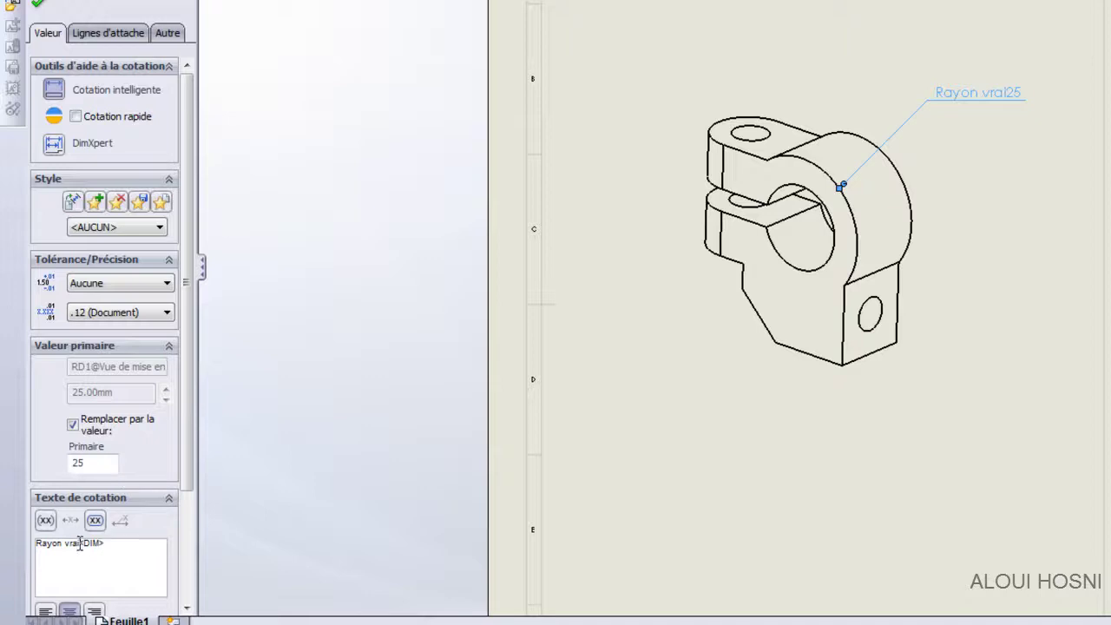
{"action": "key", "text": "BackSpace"}
{"action": "key", "text": "BackSpace"}
{"action": "key", "text": "BackSpace"}
{"action": "key", "text": "BackSpace"}
{"action": "key", "text": "BackSpace"}
{"action": "key", "text": "BackSpace"}
{"action": "key", "text": "BackSpace"}
{"action": "key", "text": "BackSpace"}
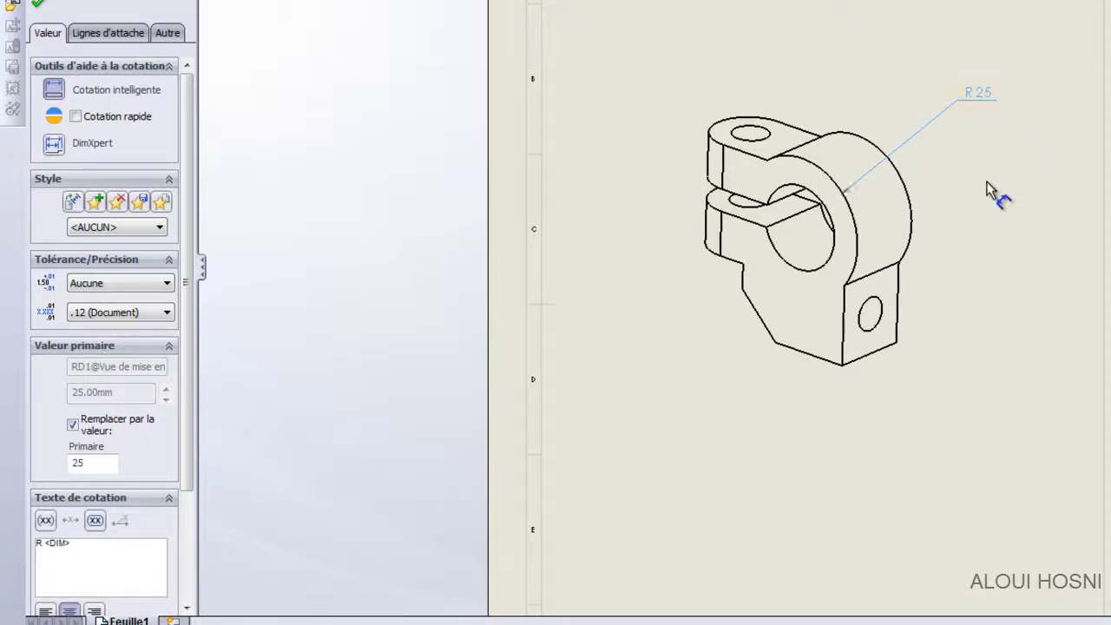
{"action": "left_click", "coordinate": [814, 196]}
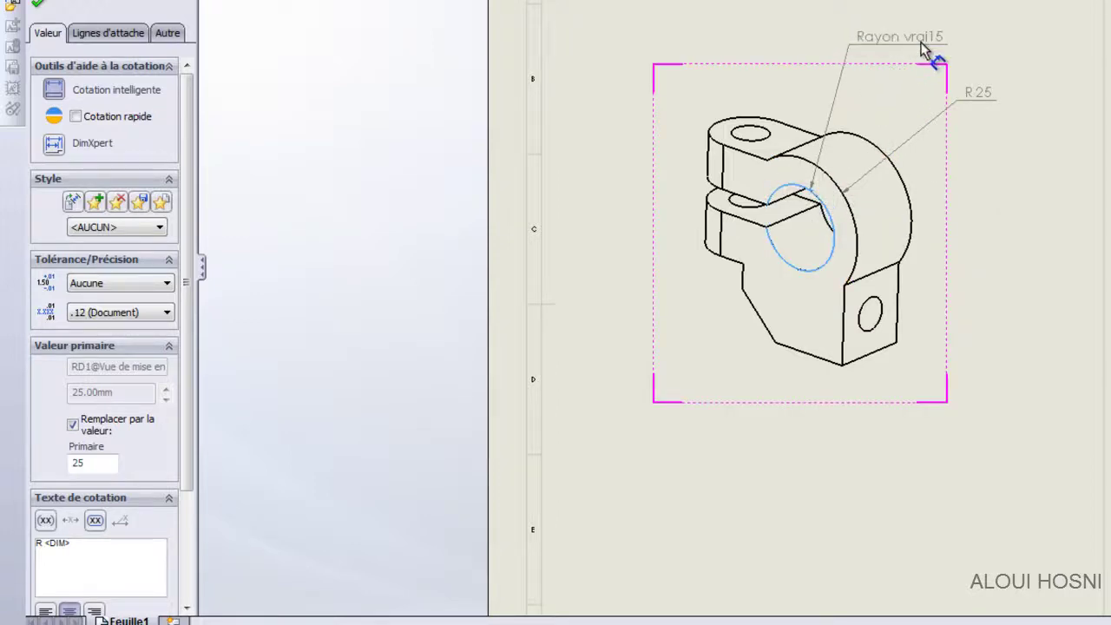
{"action": "left_click", "coordinate": [922, 44]}
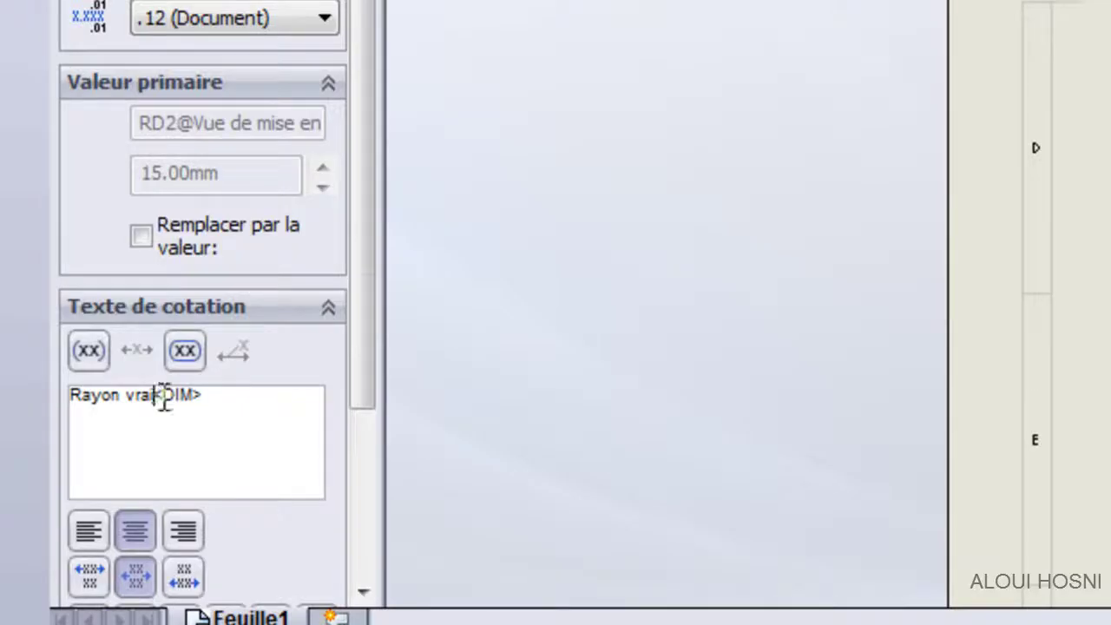
{"action": "key", "text": "BackSpace"}
{"action": "key", "text": "BackSpace"}
{"action": "key", "text": "BackSpace"}
{"action": "key", "text": "BackSpace"}
{"action": "key", "text": "BackSpace"}
{"action": "key", "text": "BackSpace"}
{"action": "key", "text": "BackSpace"}
{"action": "key", "text": "BackSpace"}
{"action": "key", "text": "BackSpace"}
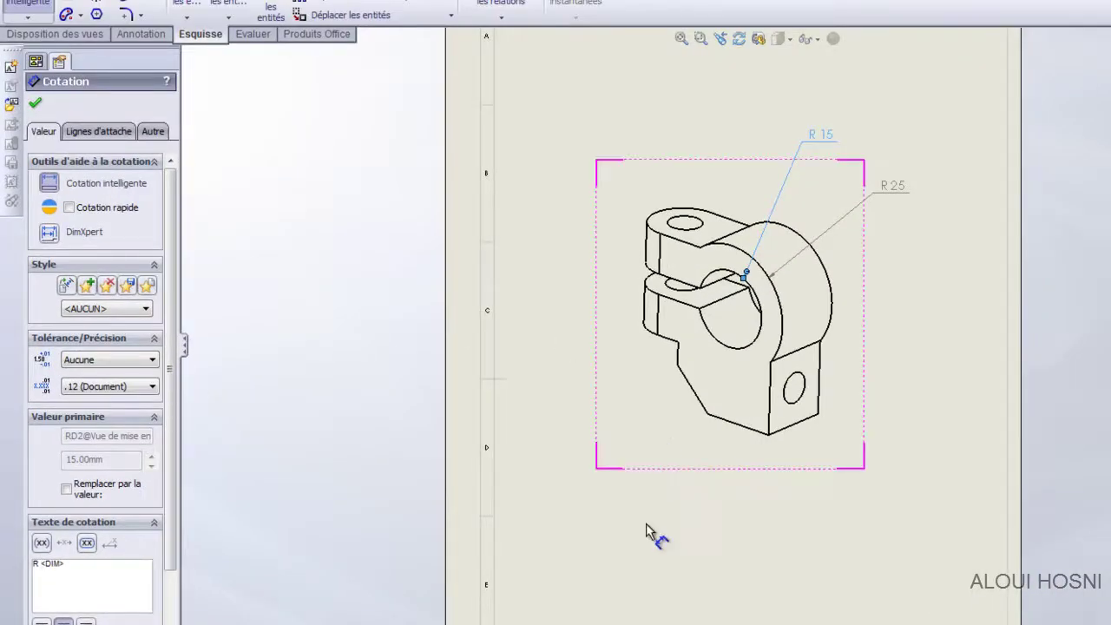
{"action": "left_click", "coordinate": [39, 106]}
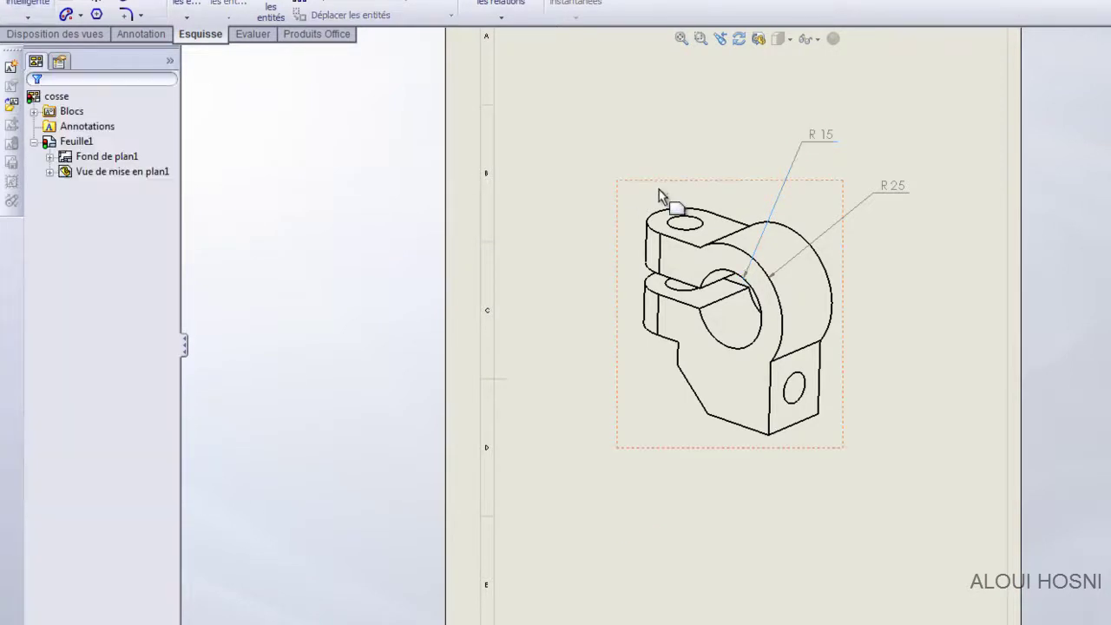
- Add true-radius dimensions of 6.50 on the top hole and 14 on the top-left rounded end
{"action": "right_click_drag", "start_coordinate": [572, 139], "coordinate": [596, 78]}
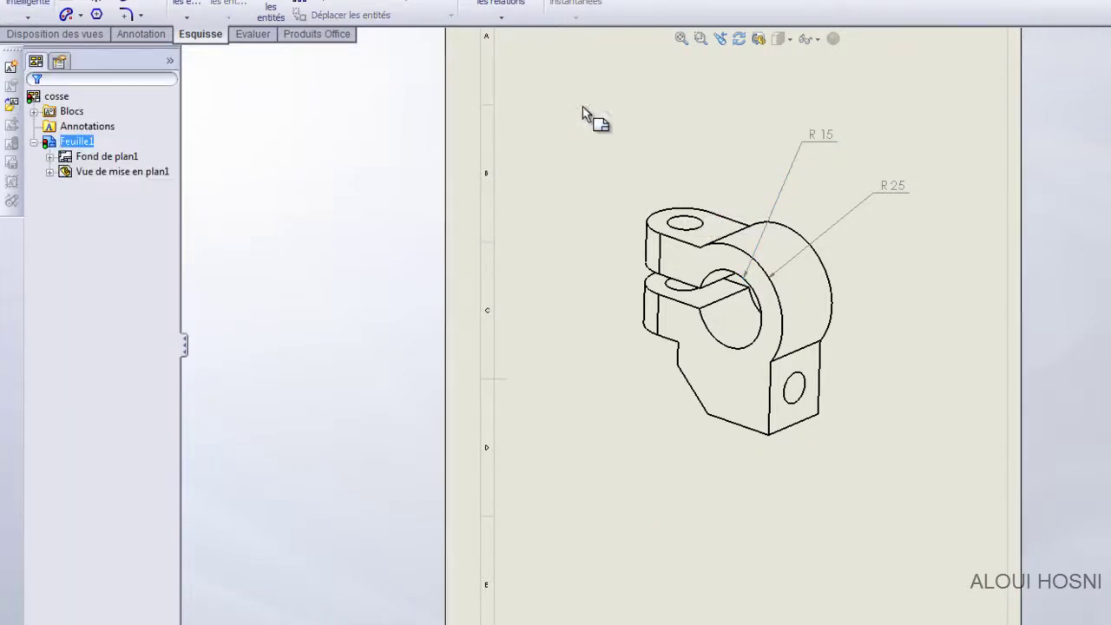
{"action": "left_click", "coordinate": [691, 218]}
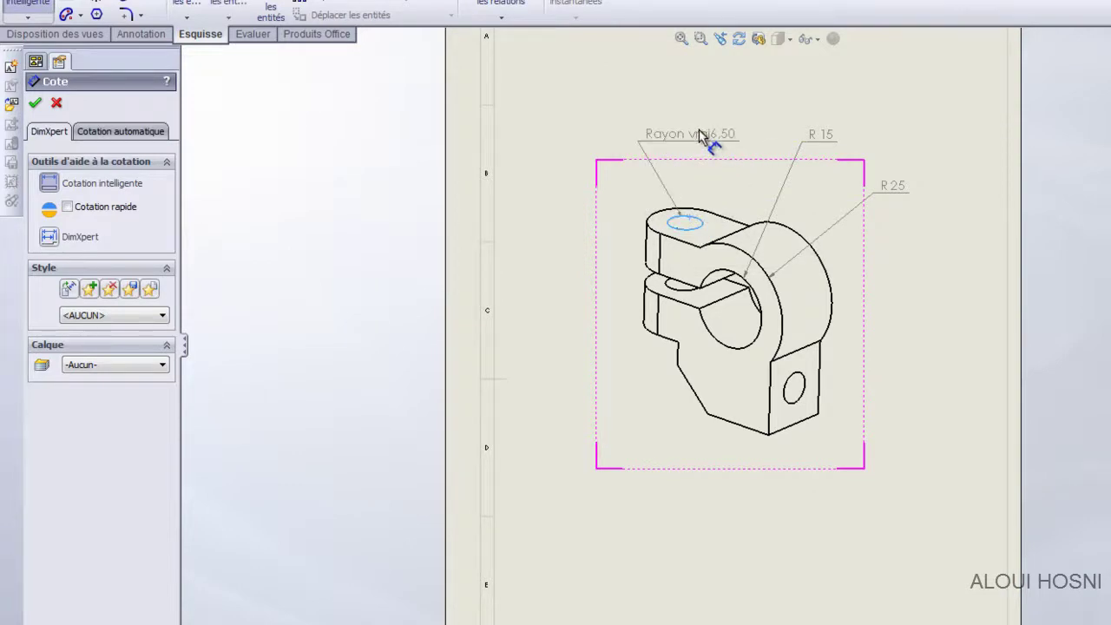
{"action": "left_click", "coordinate": [699, 137]}
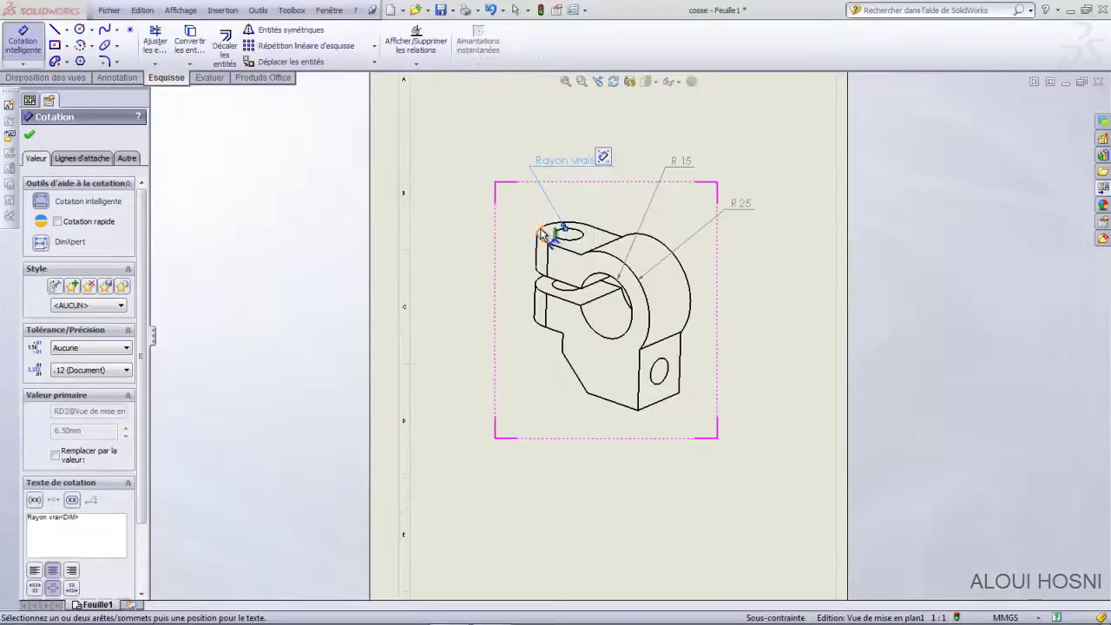
{"action": "left_click", "coordinate": [544, 233]}
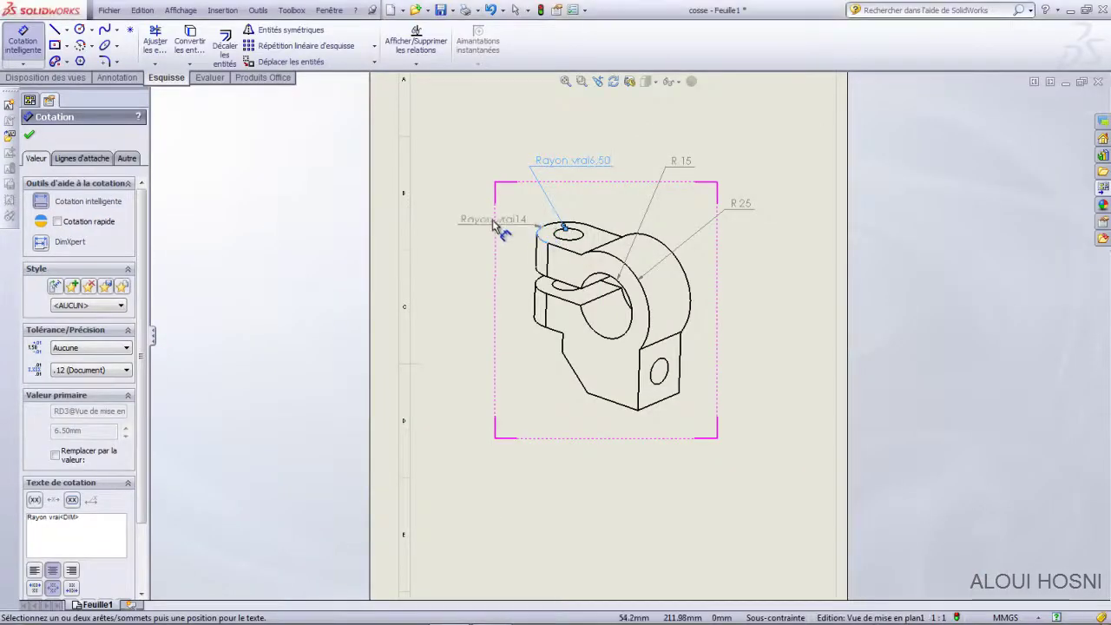
{"action": "left_click", "coordinate": [477, 220]}
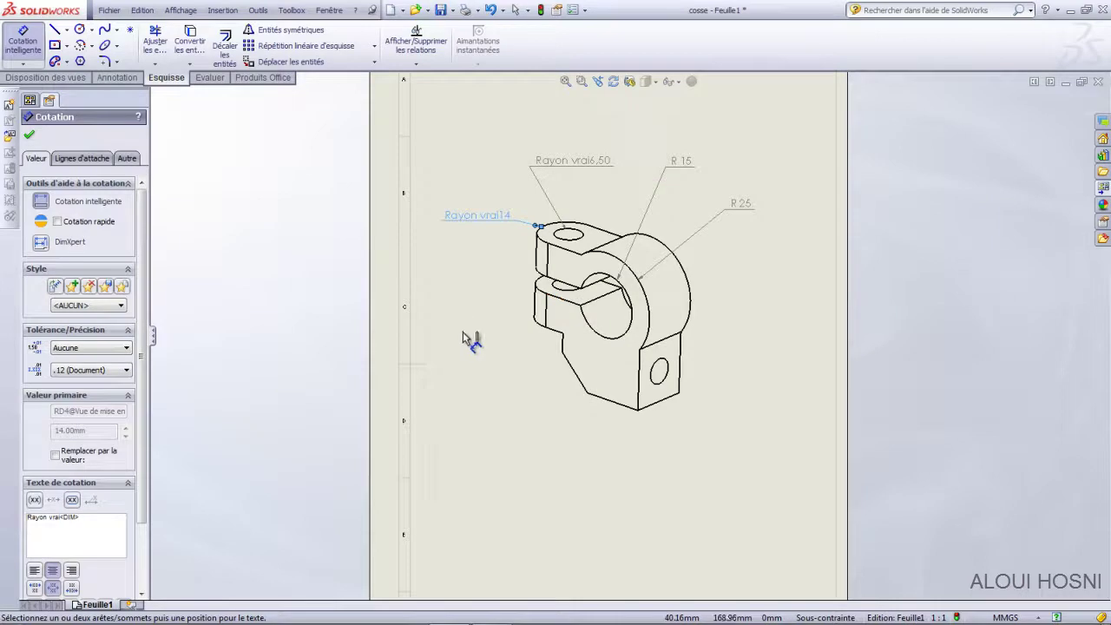
{"action": "left_click", "coordinate": [631, 405]}
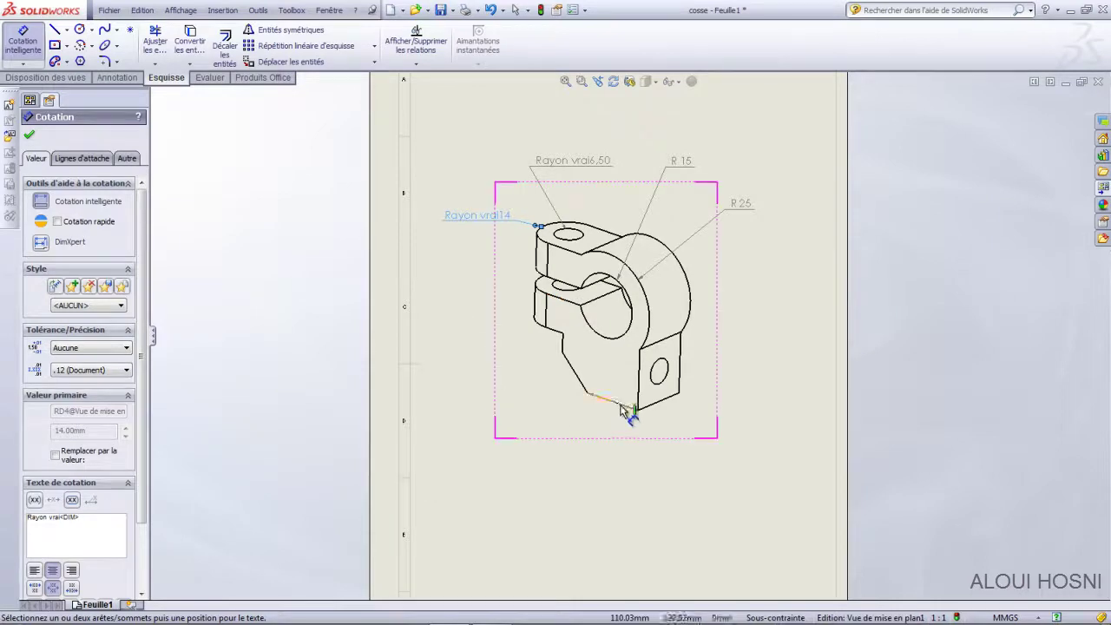
- Place the 29 and 28 length dimensions below the cosse's bottom edges
{"action": "left_click", "coordinate": [618, 448]}
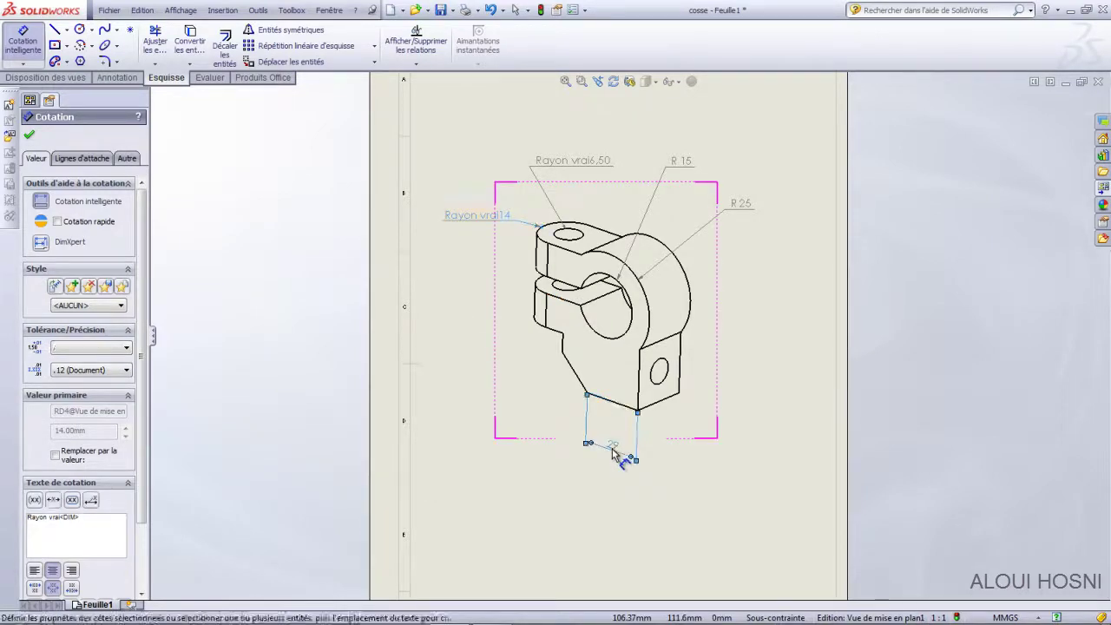
{"action": "left_click", "coordinate": [670, 399]}
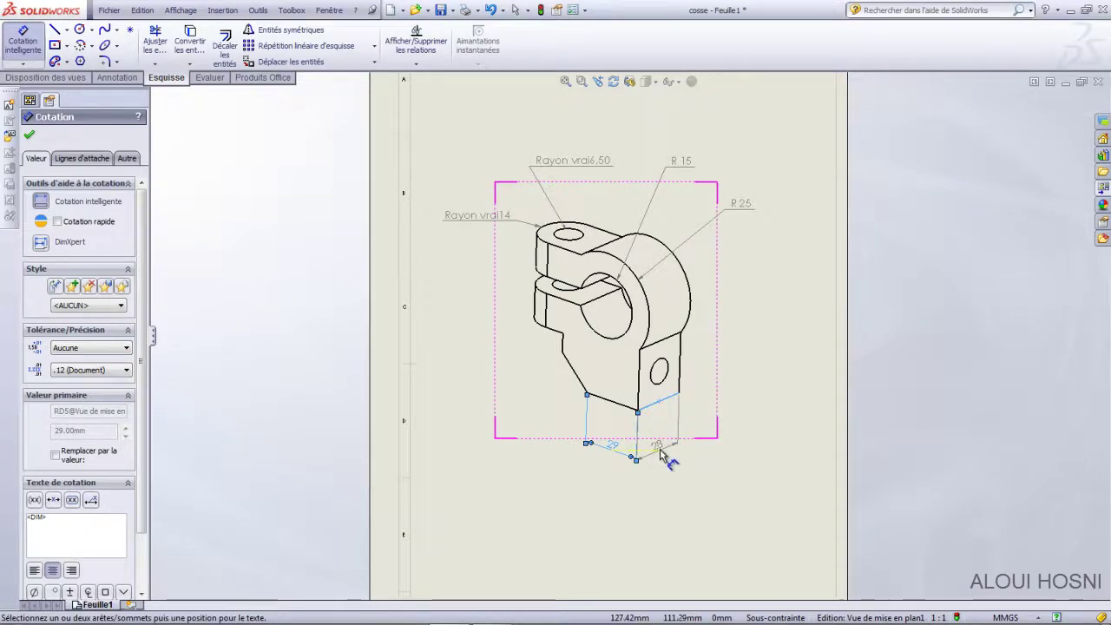
{"action": "left_click", "coordinate": [665, 458]}
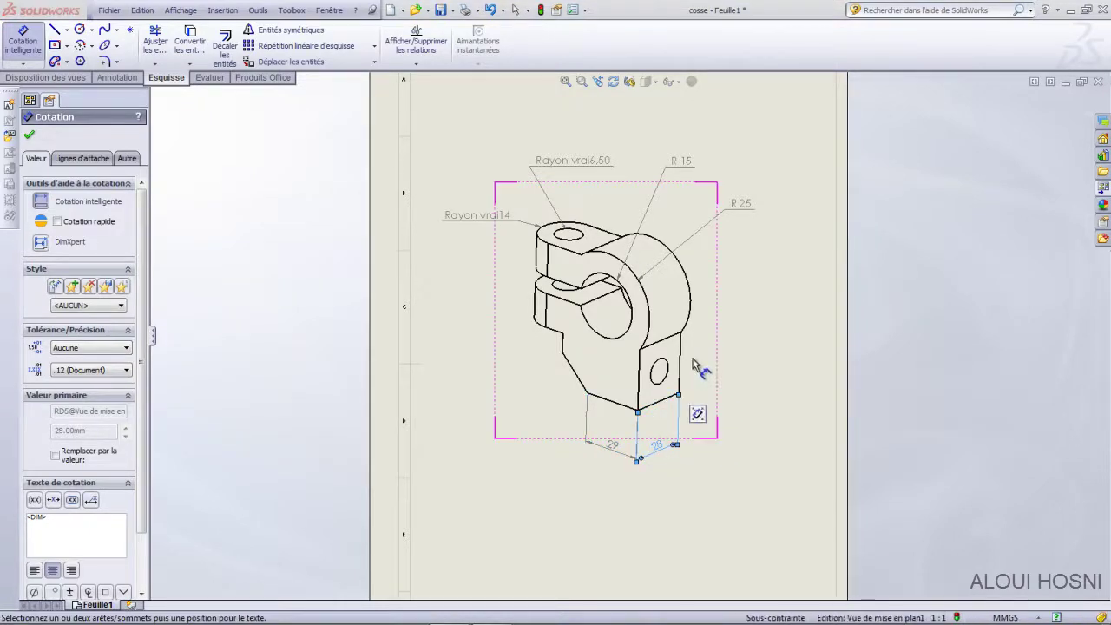
{"action": "left_click", "coordinate": [759, 336]}
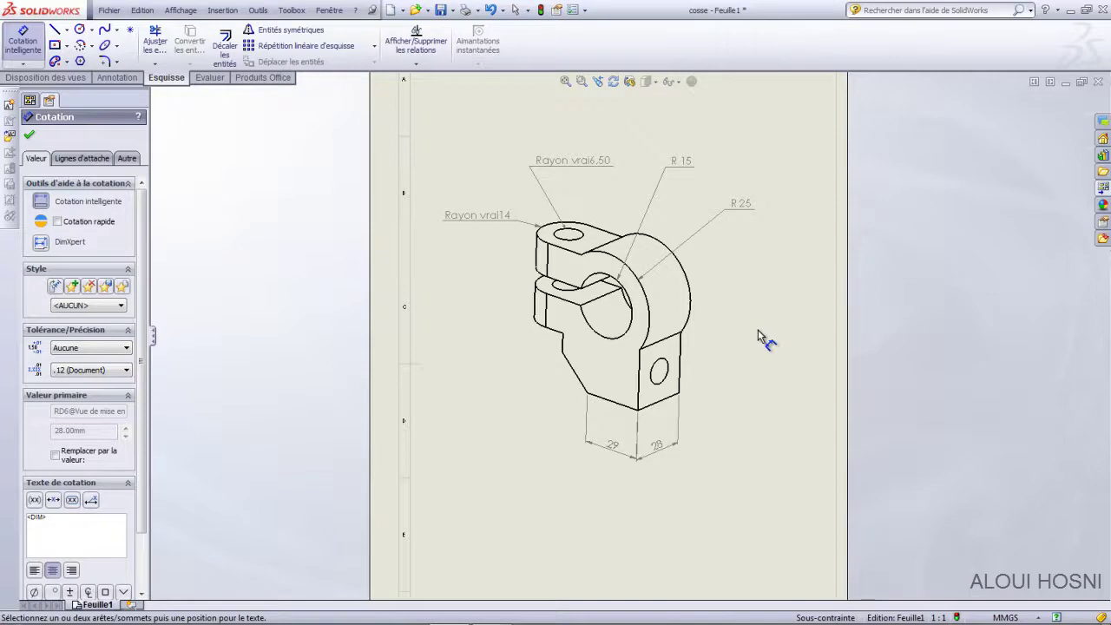
{"action": "left_click", "coordinate": [121, 77]}
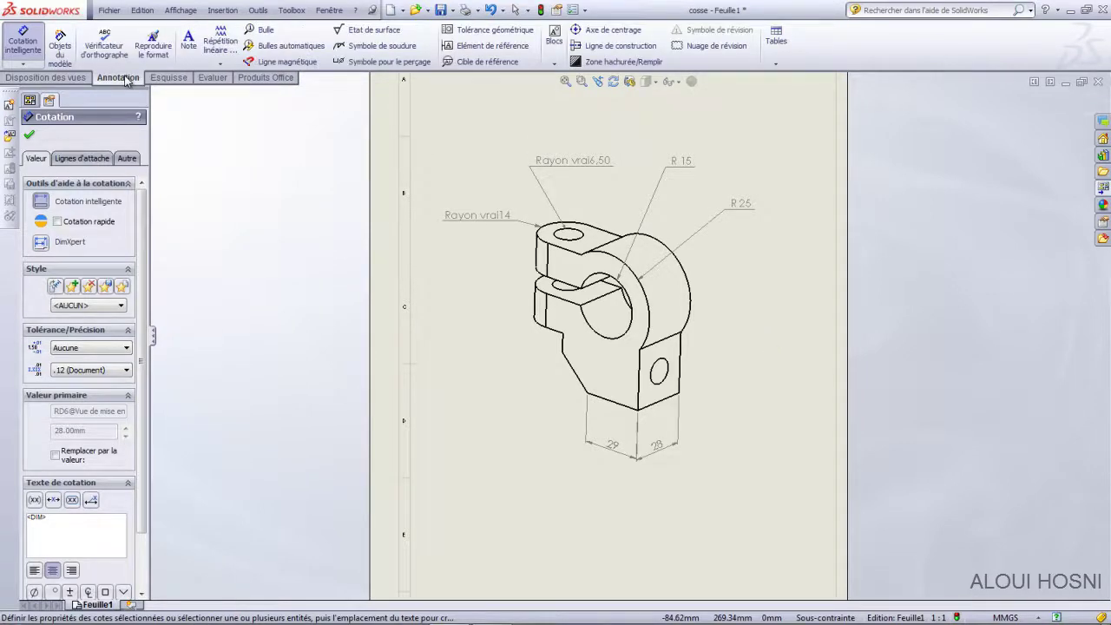
- Add construction centrelines through the front-face hole and the slot
{"action": "key", "text": "Escape"}
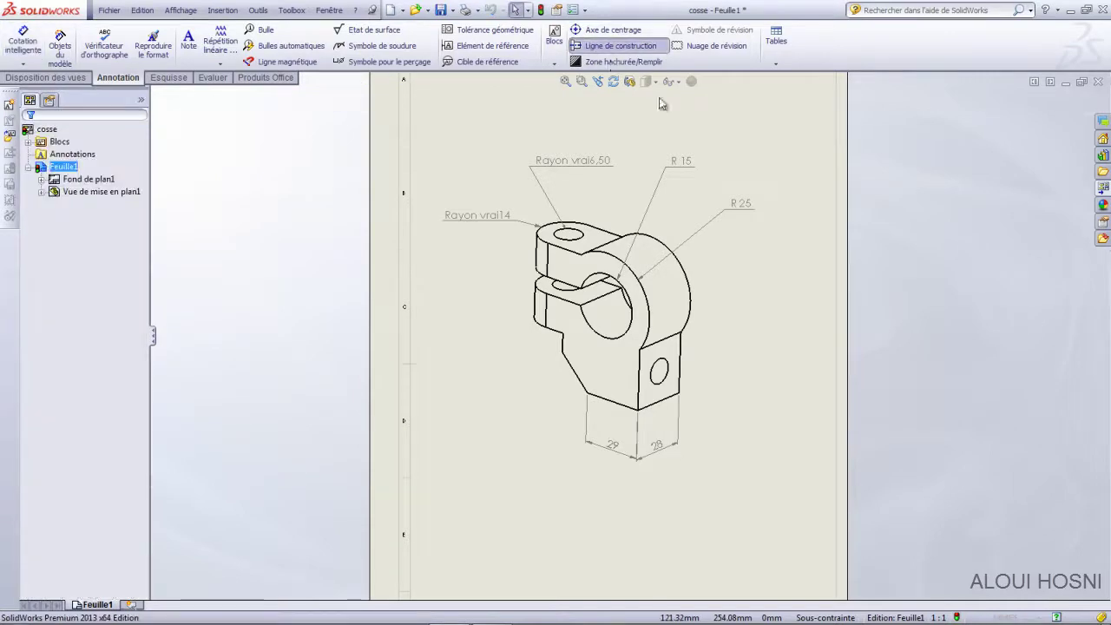
{"action": "left_click", "coordinate": [612, 45]}
{"action": "left_click", "coordinate": [651, 373]}
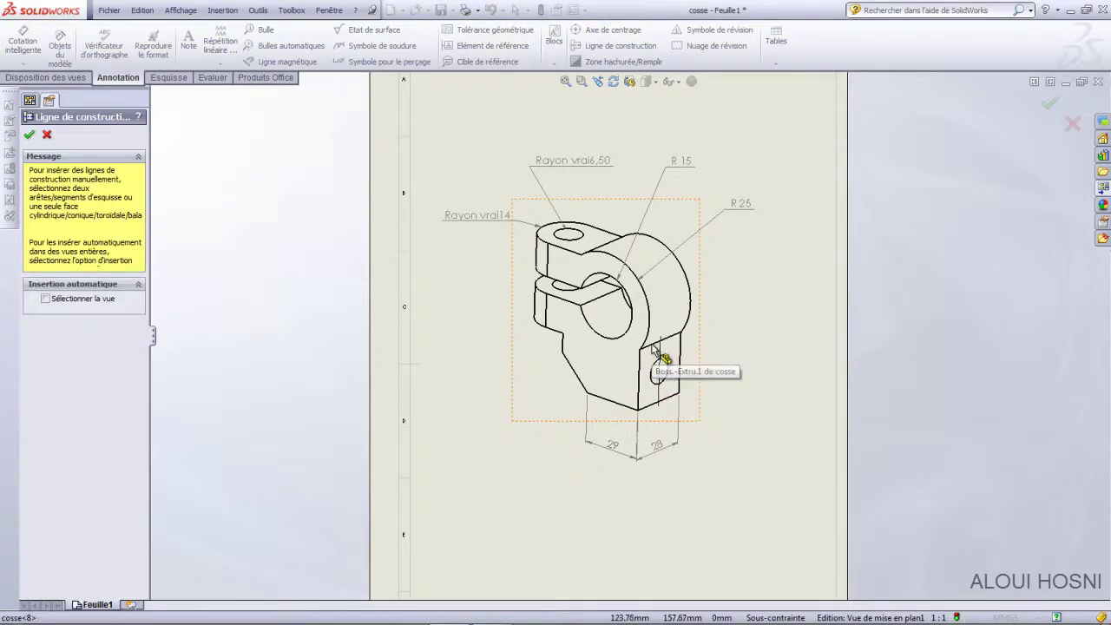
{"action": "left_click", "coordinate": [654, 348]}
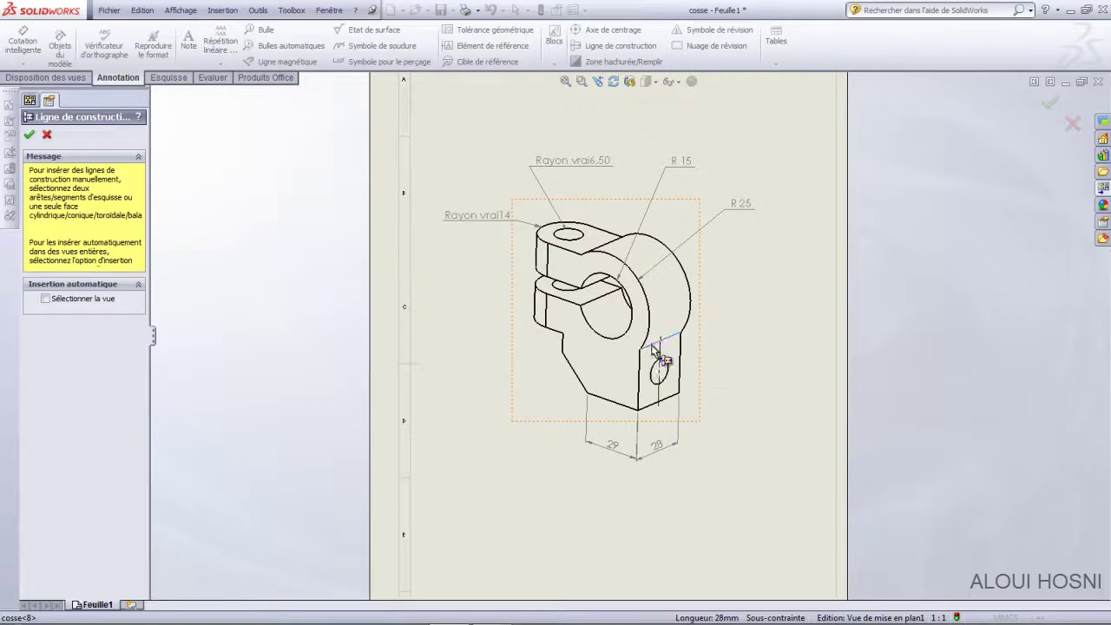
{"action": "left_click", "coordinate": [649, 405]}
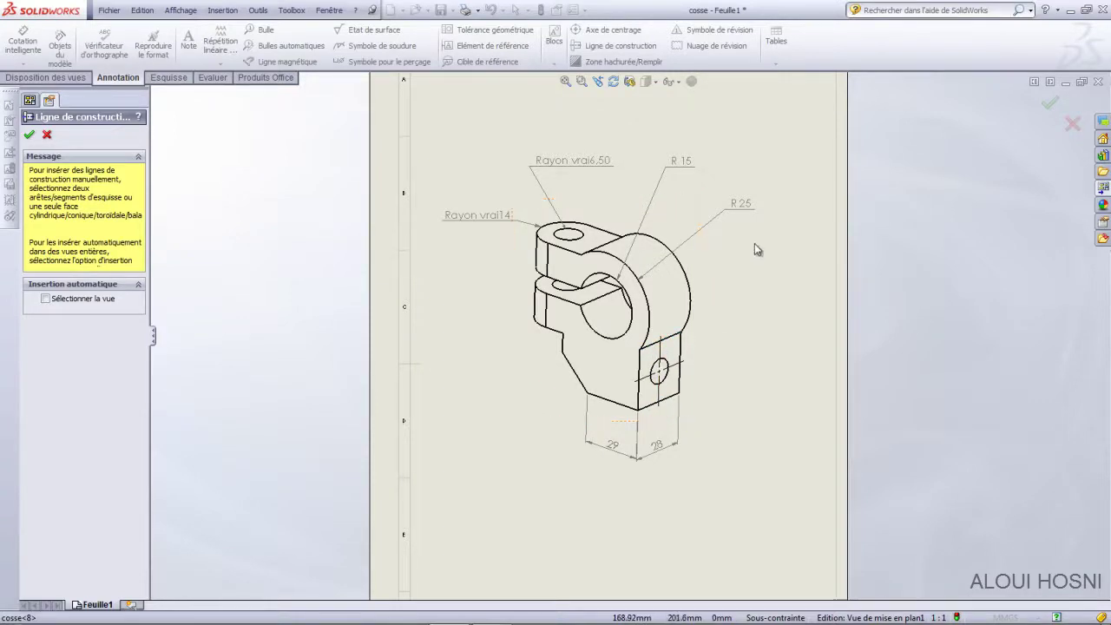
{"action": "left_click", "coordinate": [566, 285]}
{"action": "left_click", "coordinate": [568, 302]}
- Add centrelines through the large bore, the top hole and the slot's cylindrical face
{"action": "left_click_drag", "start_coordinate": [585, 301], "coordinate": [673, 332]}
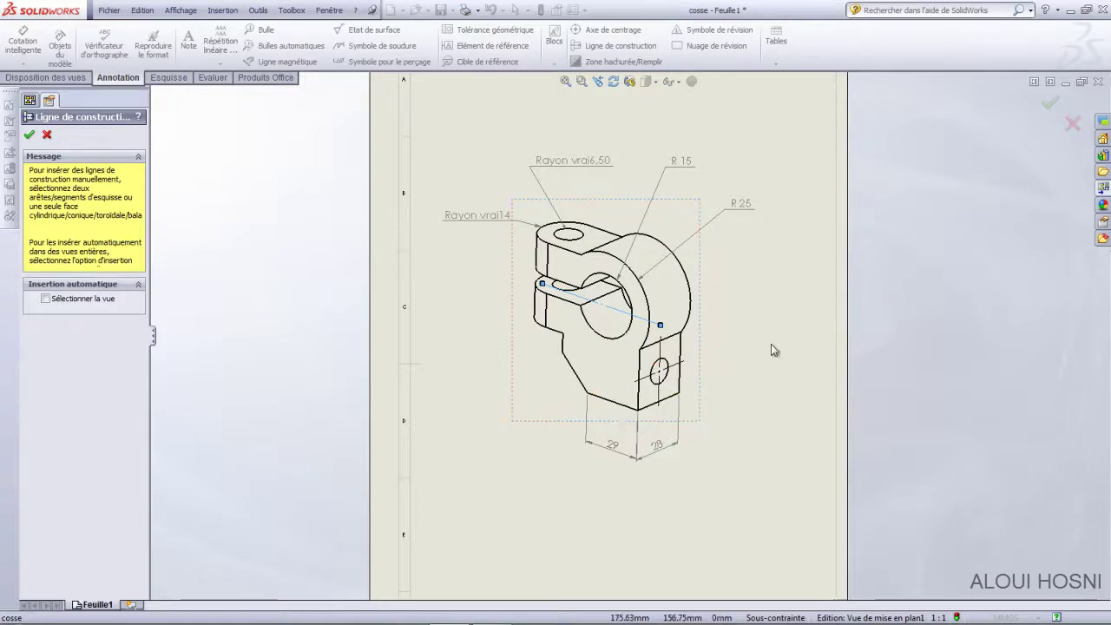
{"action": "left_click", "coordinate": [597, 333]}
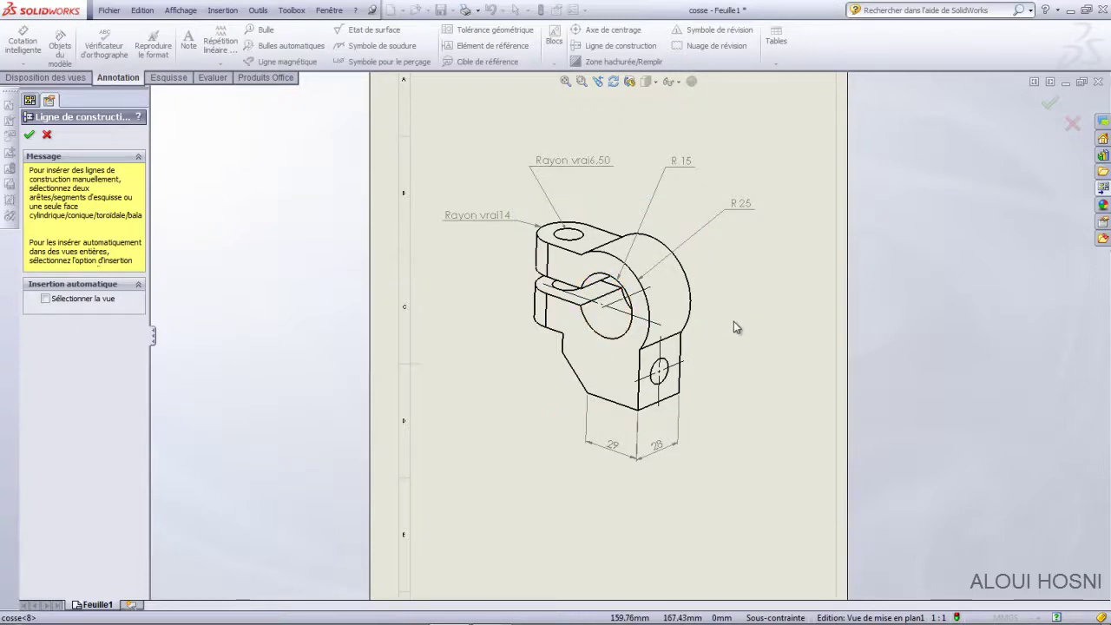
{"action": "left_click", "coordinate": [570, 235]}
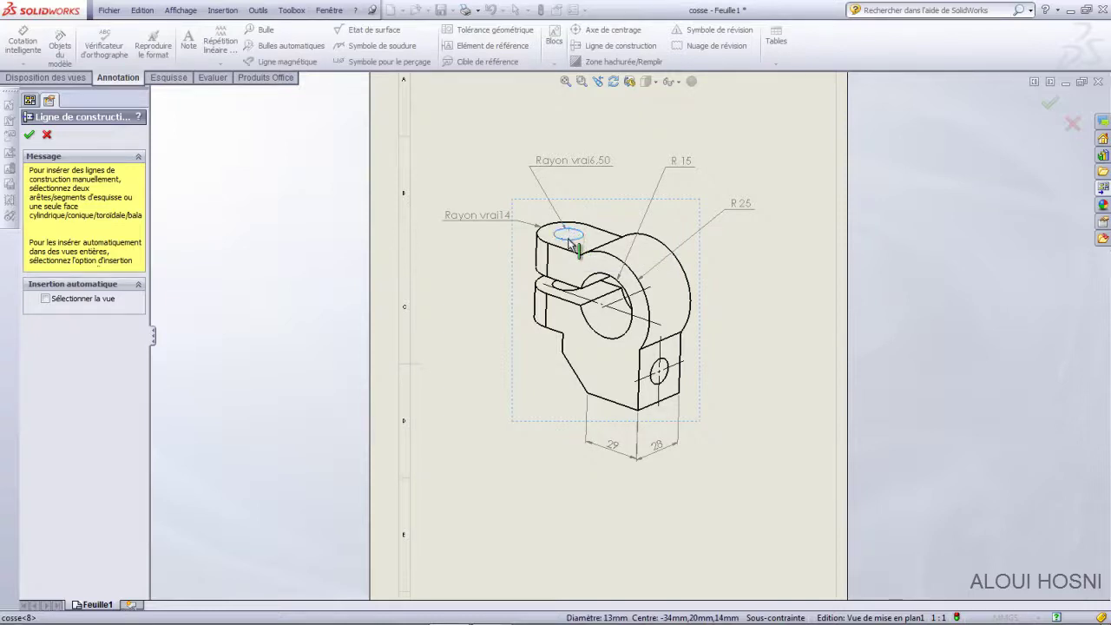
{"action": "left_click", "coordinate": [572, 247]}
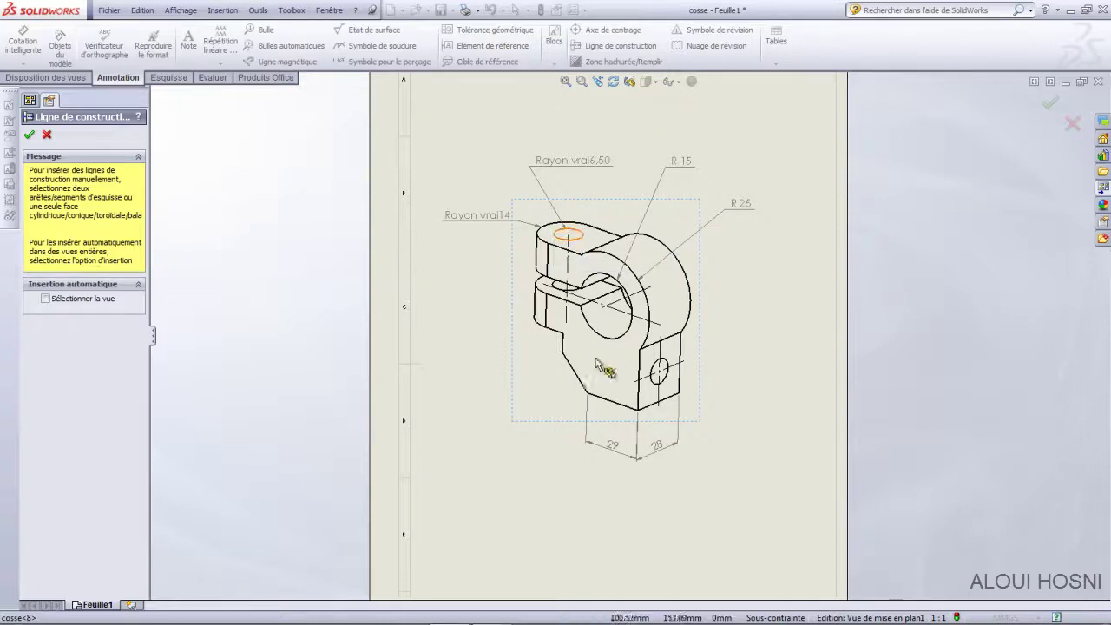
{"action": "left_click", "coordinate": [565, 294]}
{"action": "middle_click_drag", "start_coordinate": [755, 336], "coordinate": [797, 350]}
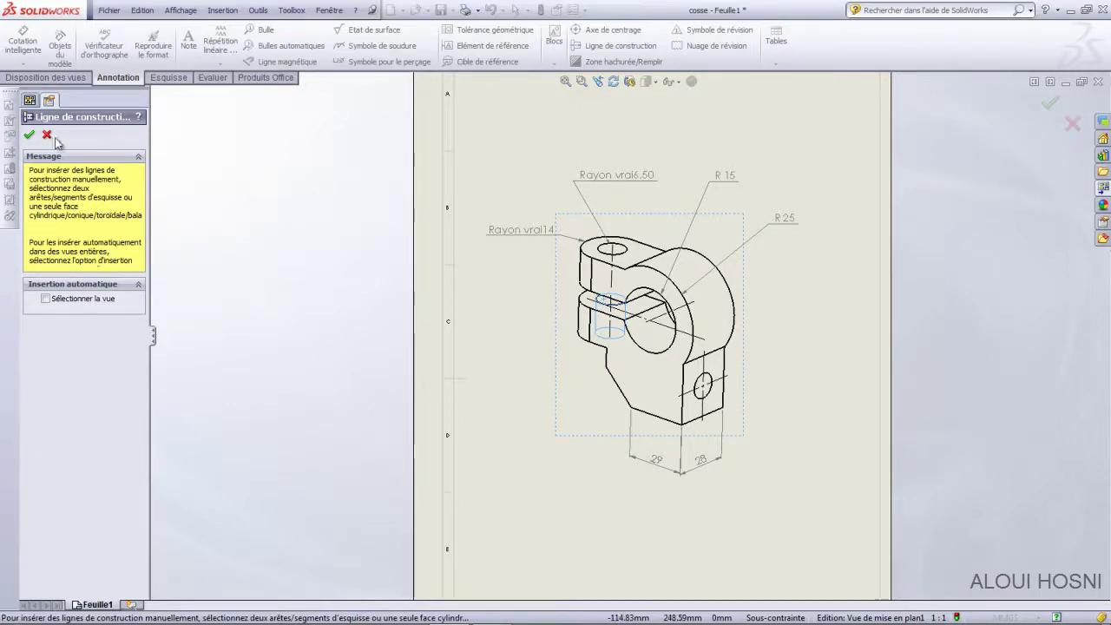
{"action": "left_click", "coordinate": [30, 136]}
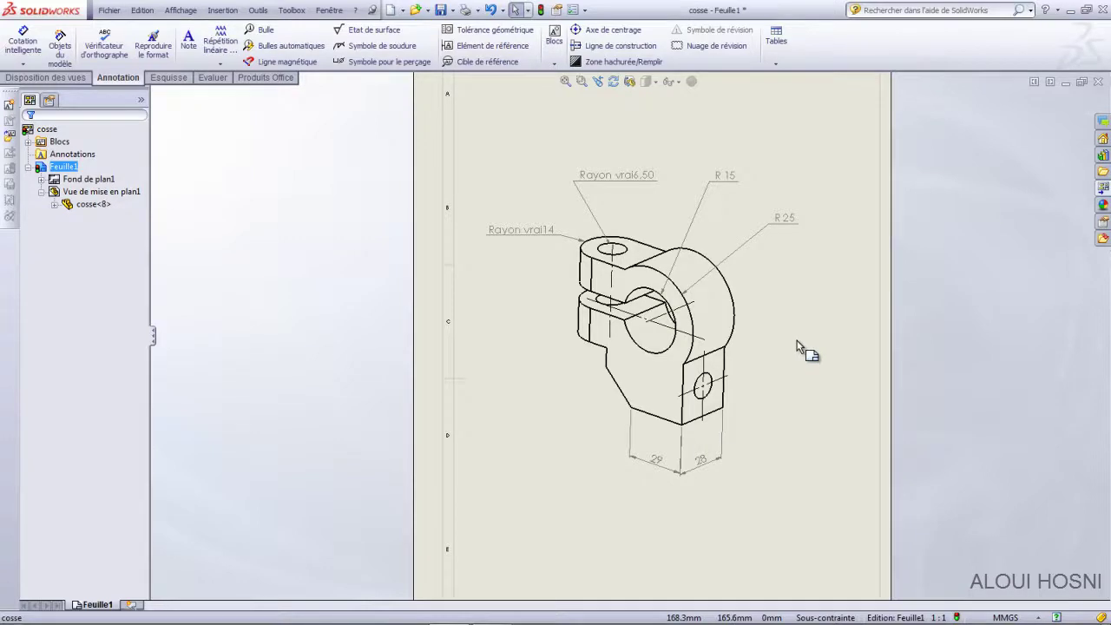
- Attach a '15 * 45°' note with its leader on the chamfered edge, placed left of the part
{"action": "left_click", "coordinate": [189, 39]}
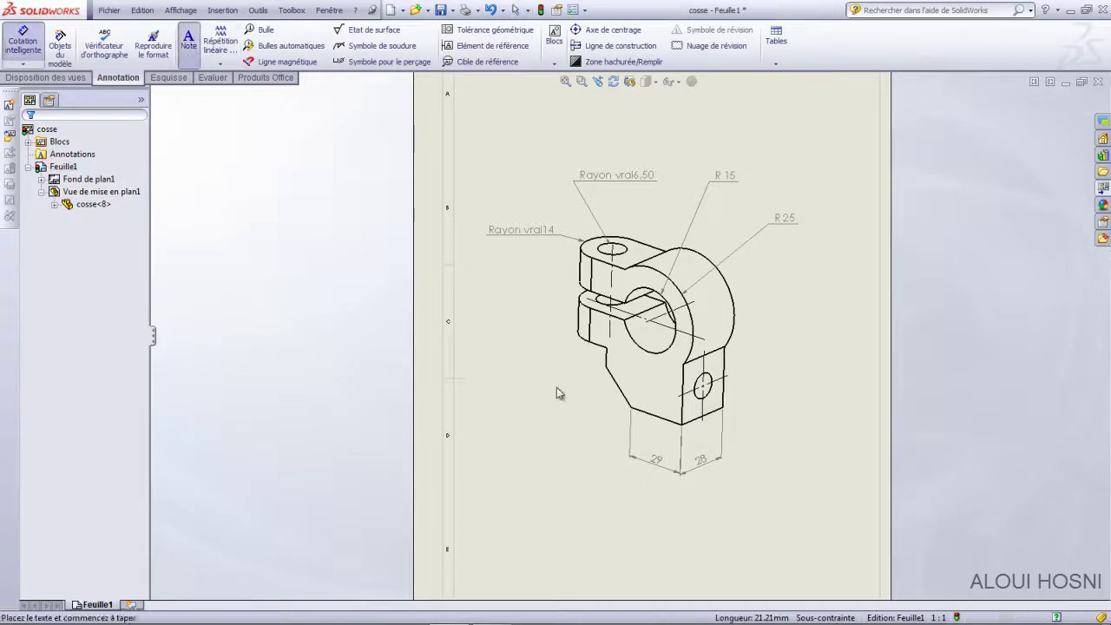
{"action": "left_click", "coordinate": [614, 394]}
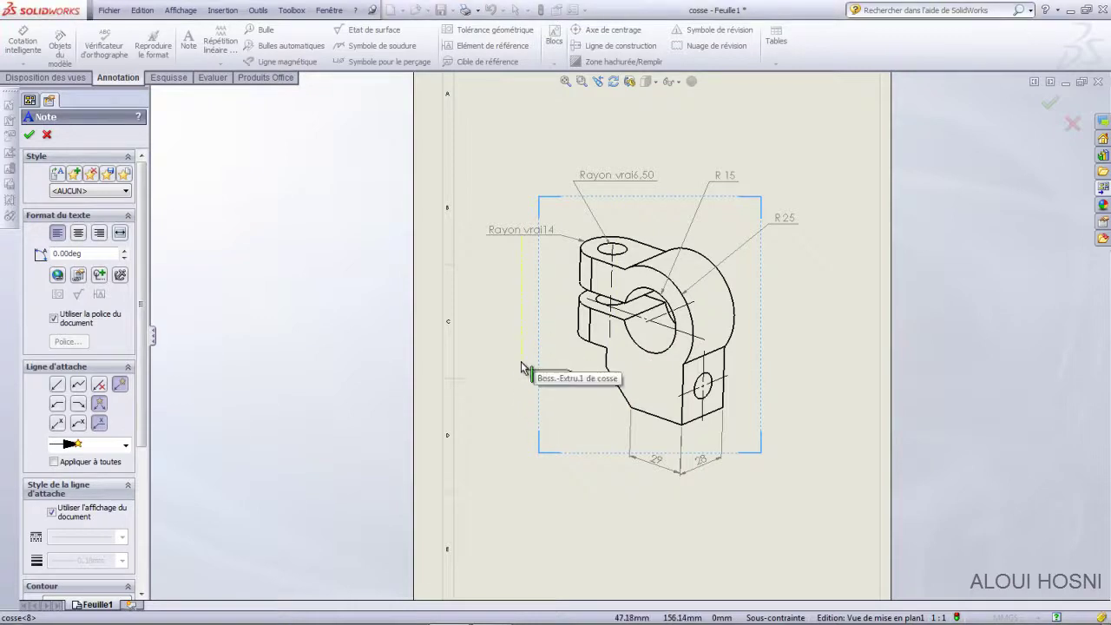
{"action": "left_click", "coordinate": [524, 367]}
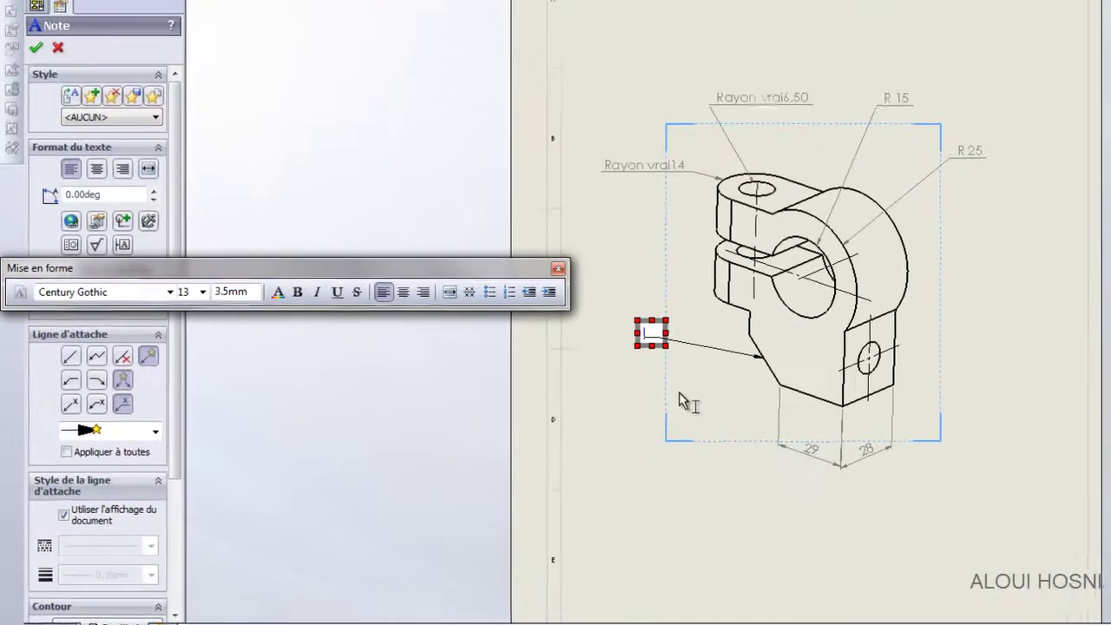
{"action": "type", "text": "15"}
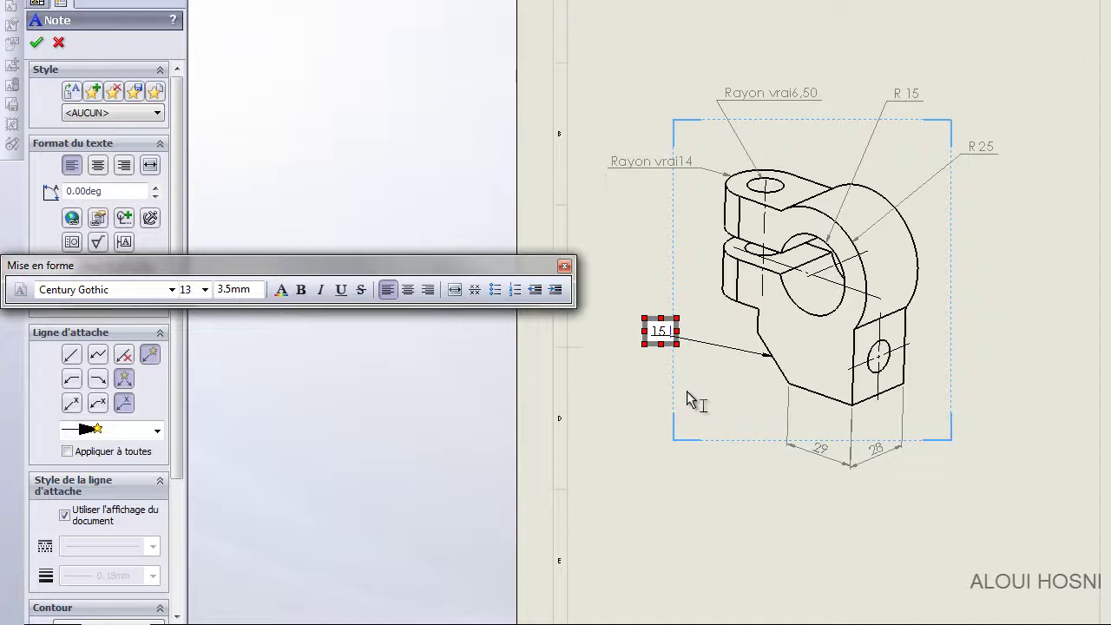
{"action": "type", "text": "*"}
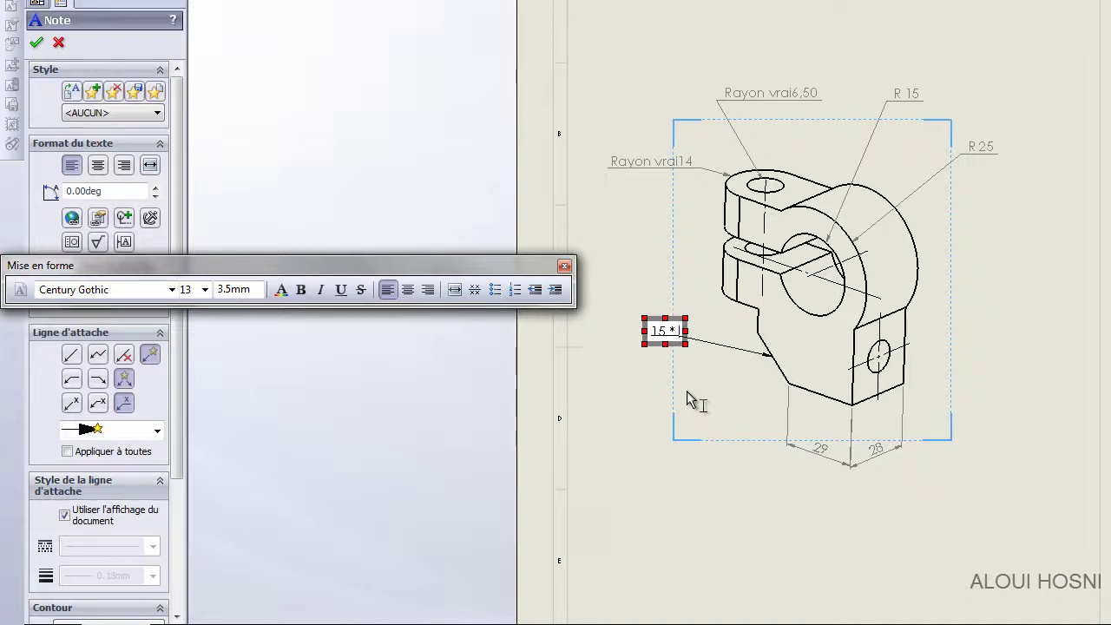
{"action": "type", "text": " 45°"}
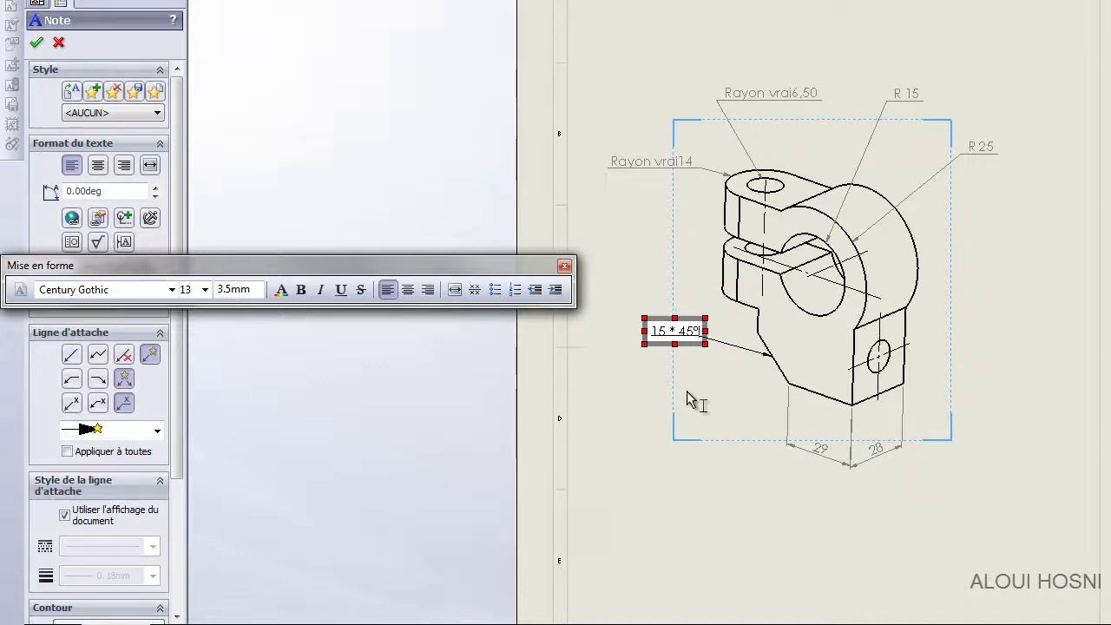
{"action": "key", "text": "Return"}
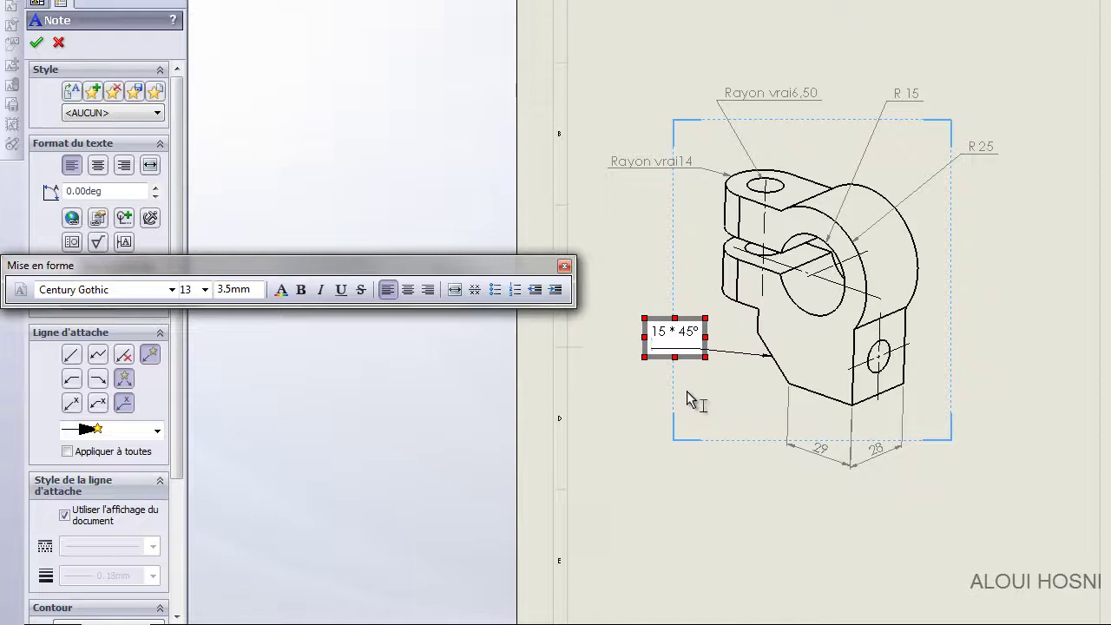
{"action": "left_click", "coordinate": [641, 387]}
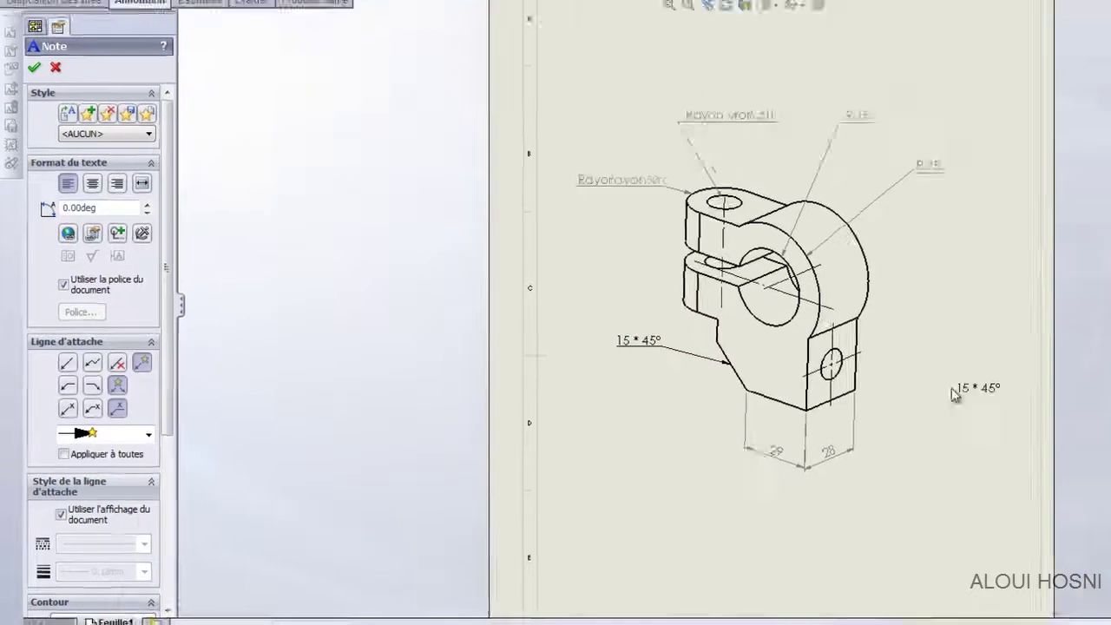
{"action": "key", "text": "Escape"}
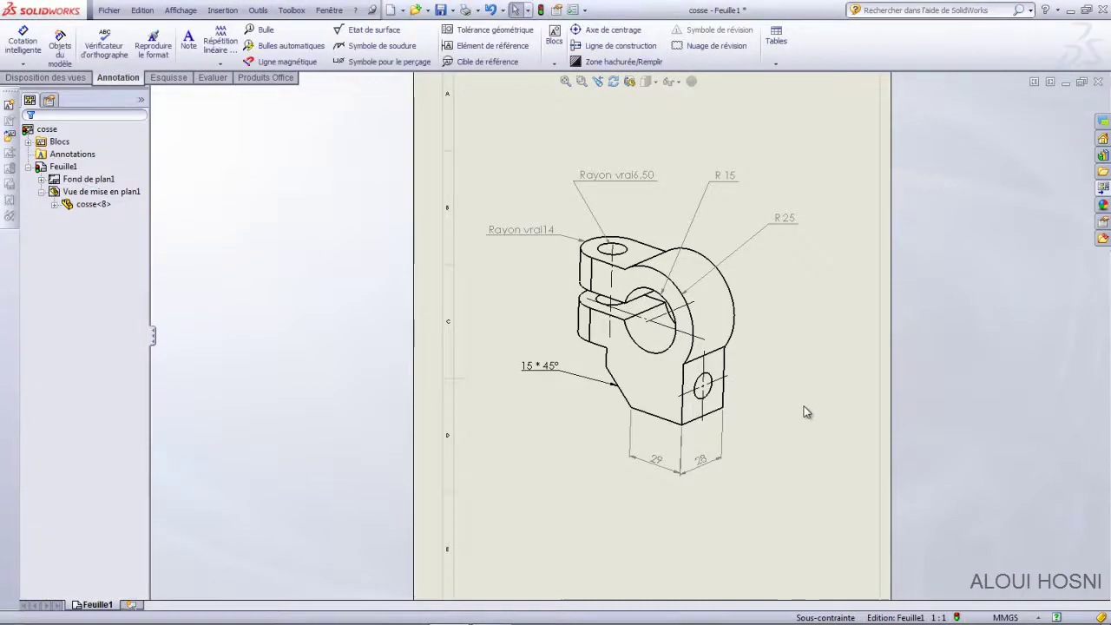
- Dimension the front-face hole's radius and cut its 'Rayon vrai' label prefix down to 'R'
{"action": "key", "text": "d"}
{"action": "left_click", "coordinate": [713, 393]}
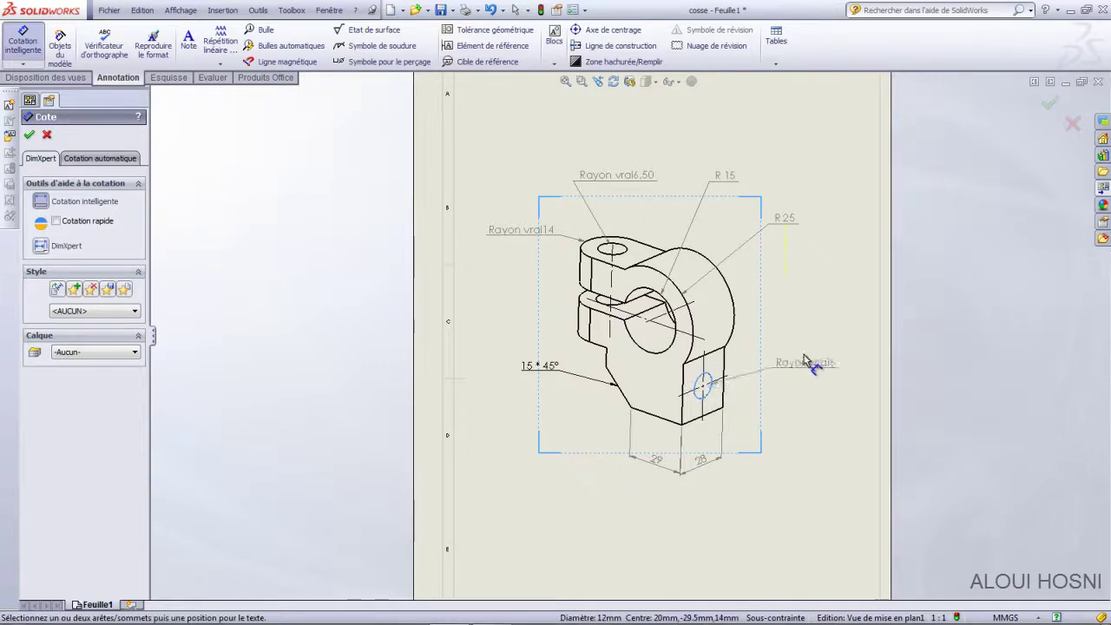
{"action": "left_click", "coordinate": [794, 354]}
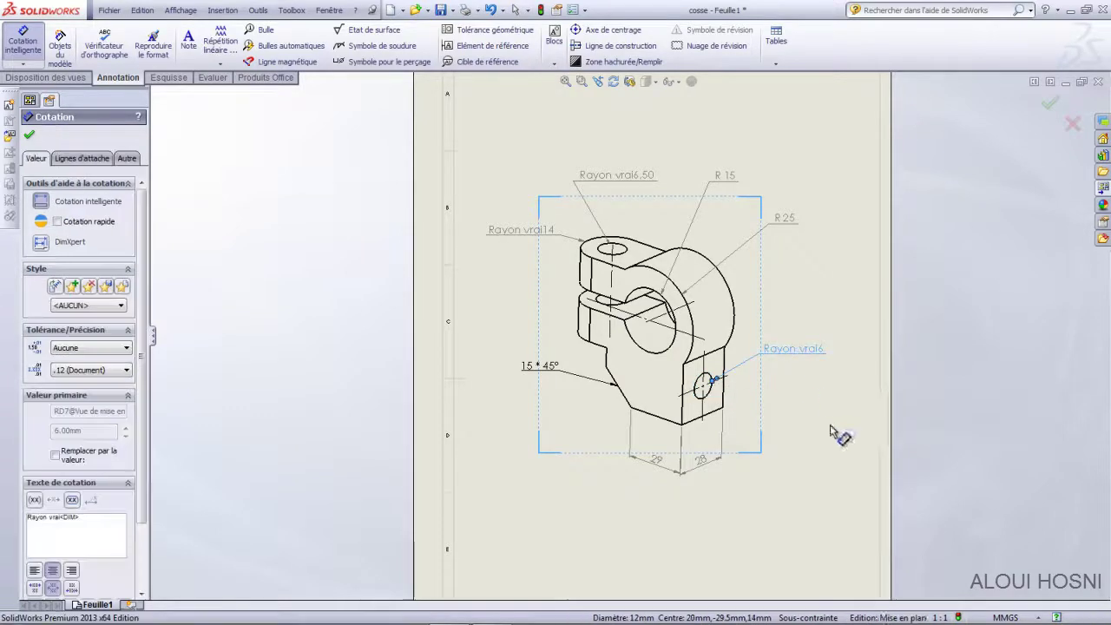
{"action": "scroll", "coordinate": [139, 503], "scroll_direction": "down", "scroll_amount": 3}
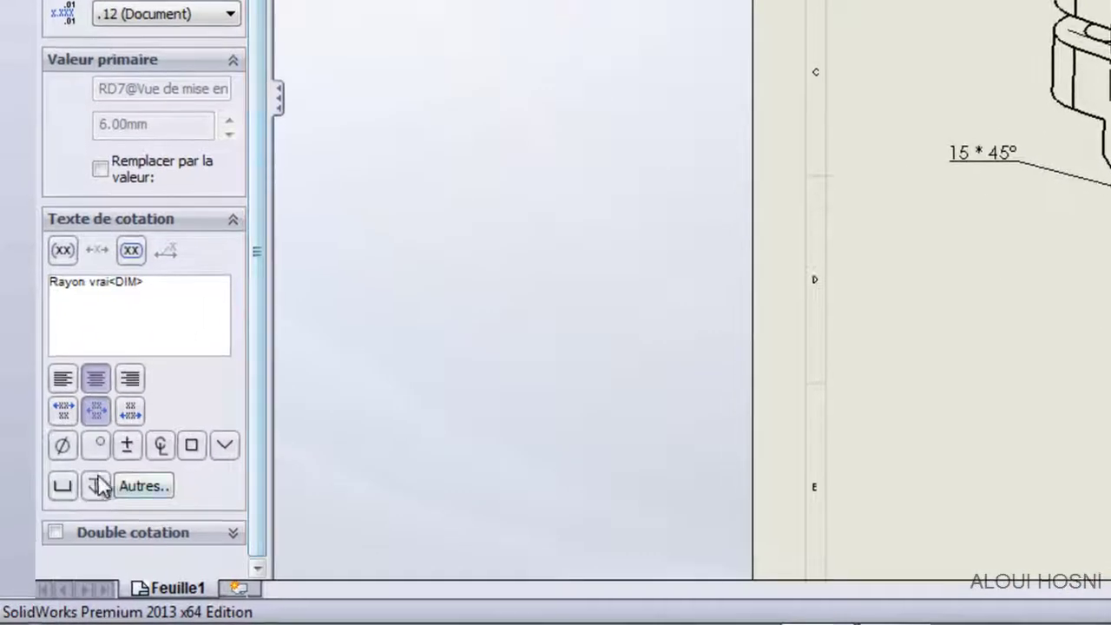
{"action": "left_click", "coordinate": [112, 281]}
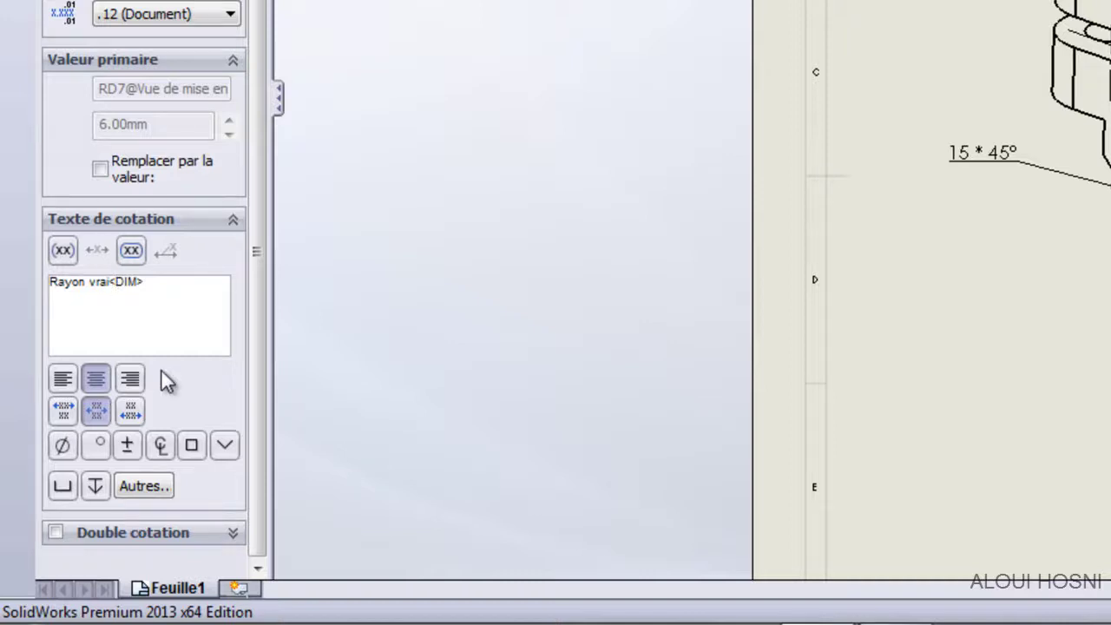
{"action": "key", "text": "BackSpace"}
{"action": "key", "text": "BackSpace"}
{"action": "key", "text": "BackSpace"}
{"action": "key", "text": "BackSpace"}
{"action": "key", "text": "BackSpace"}
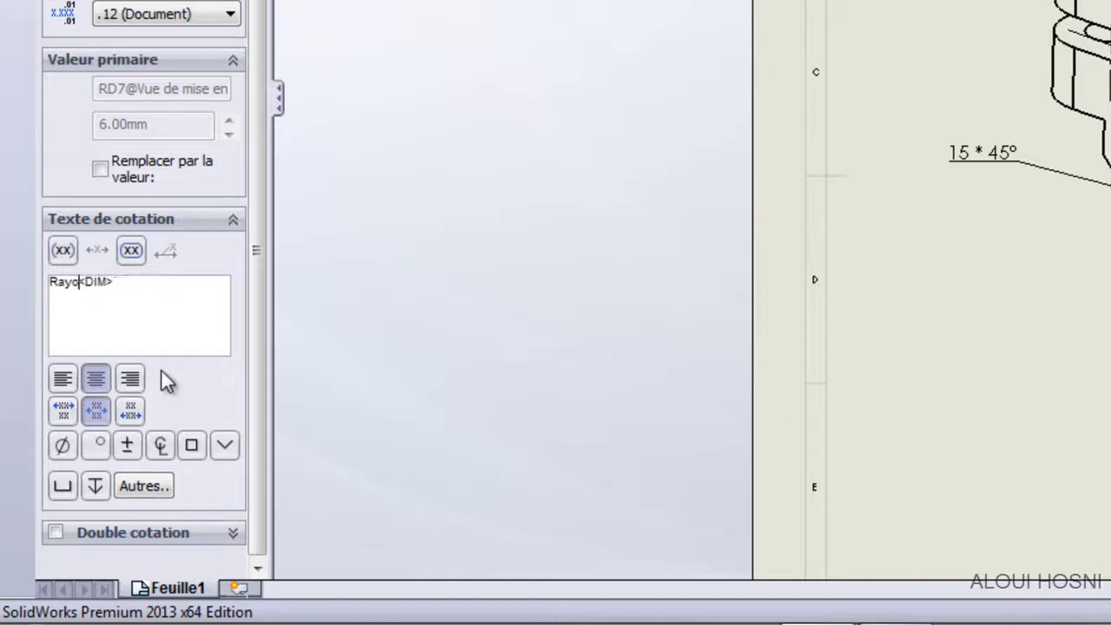
{"action": "key", "text": "BackSpace"}
{"action": "key", "text": "BackSpace"}
{"action": "key", "text": "BackSpace"}
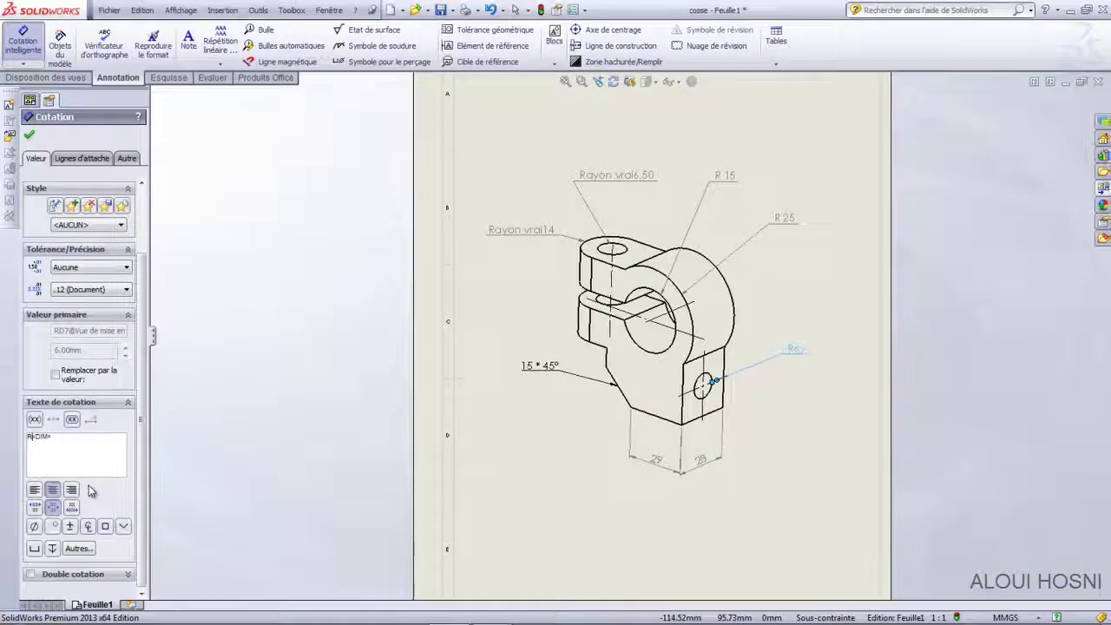
{"action": "key", "text": "BackSpace"}
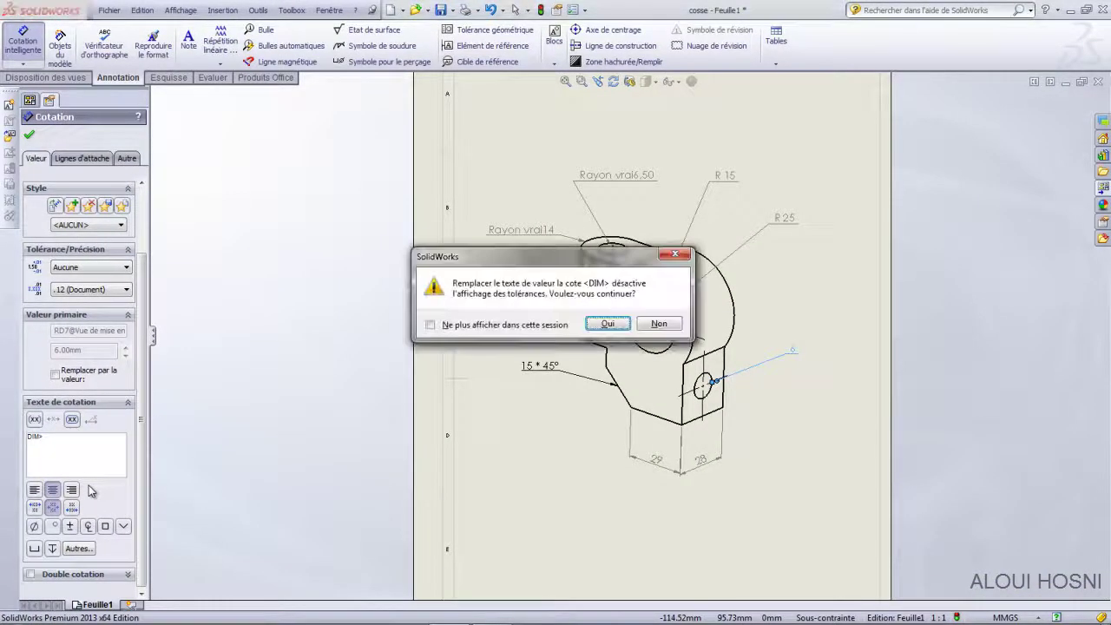
- Change the hole dimension text to Ø12 with a hole depth of 15, placed beside the hole
{"action": "left_click", "coordinate": [607, 323]}
{"action": "left_click_drag", "start_coordinate": [48, 418], "coordinate": [30, 417]}
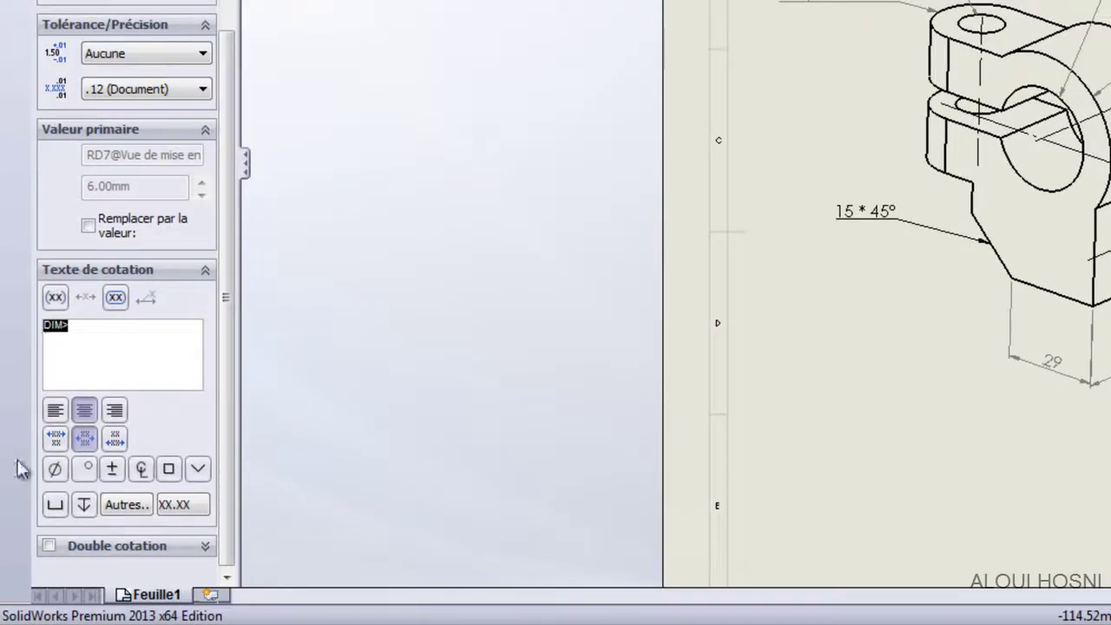
{"action": "left_click", "coordinate": [53, 471]}
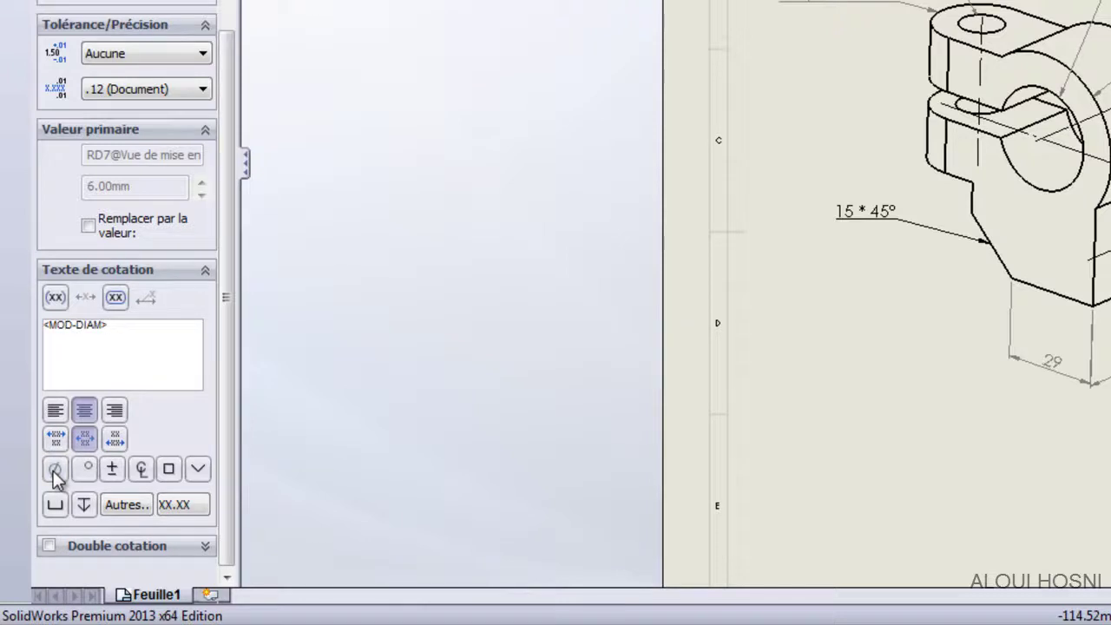
{"action": "type", "text": "12"}
{"action": "left_click", "coordinate": [84, 506]}
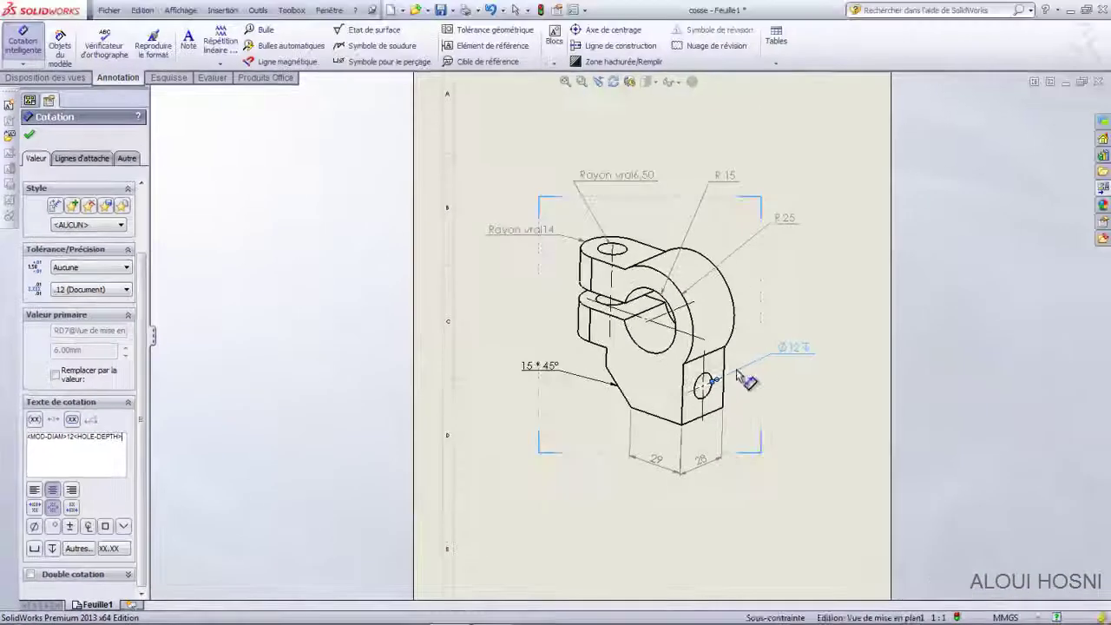
{"action": "left_click", "coordinate": [797, 349]}
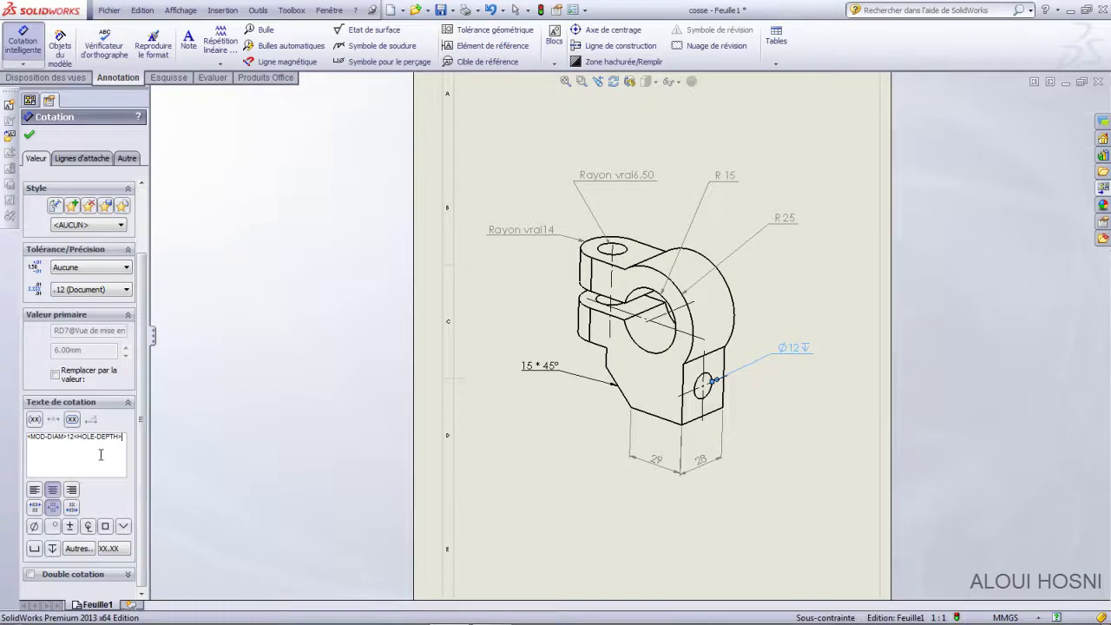
{"action": "type", "text": "15"}
{"action": "key", "text": "Return"}
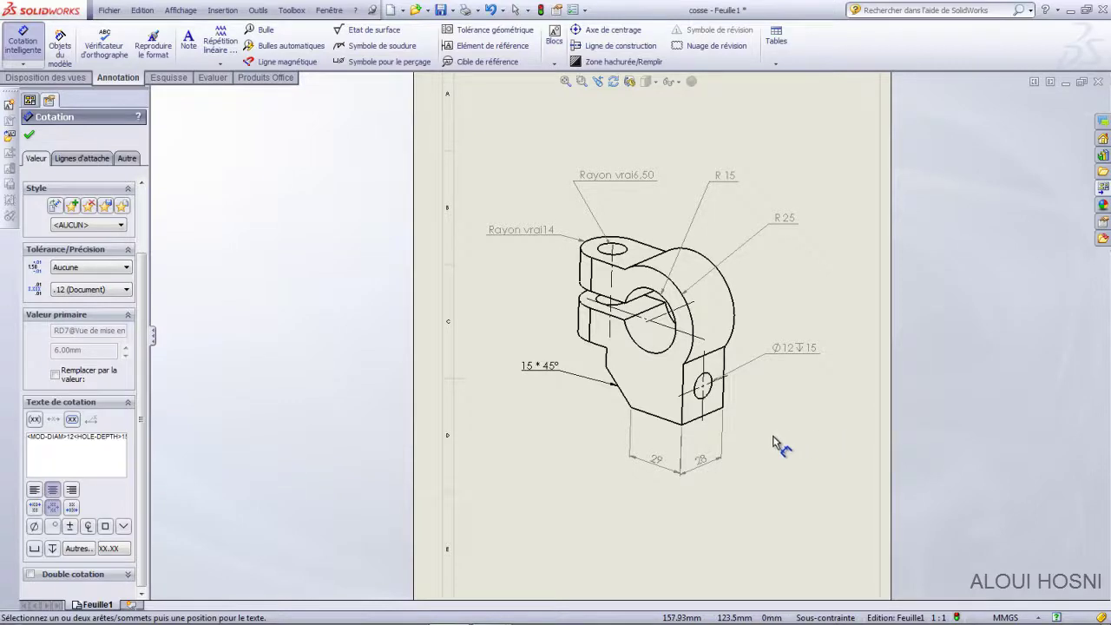
- Zoom out and fit the sheet so the empty title block at the bottom is visible
{"action": "scroll", "coordinate": [775, 442], "scroll_direction": "up", "scroll_amount": 1}
{"action": "scroll", "coordinate": [638, 460], "scroll_direction": "up", "scroll_amount": 1}
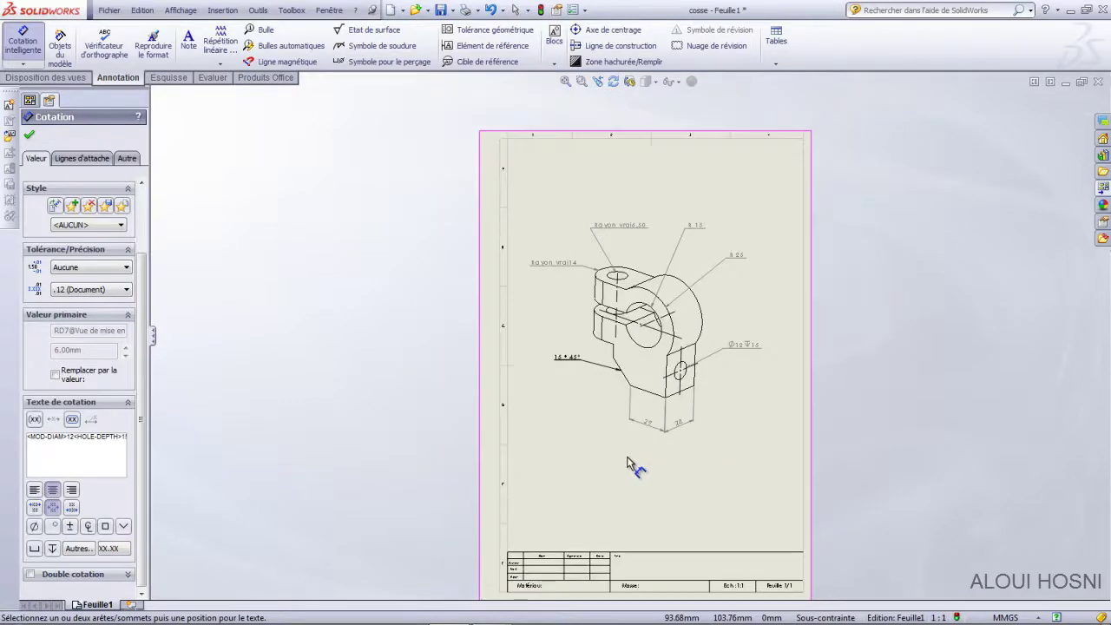
{"action": "key", "text": "f"}
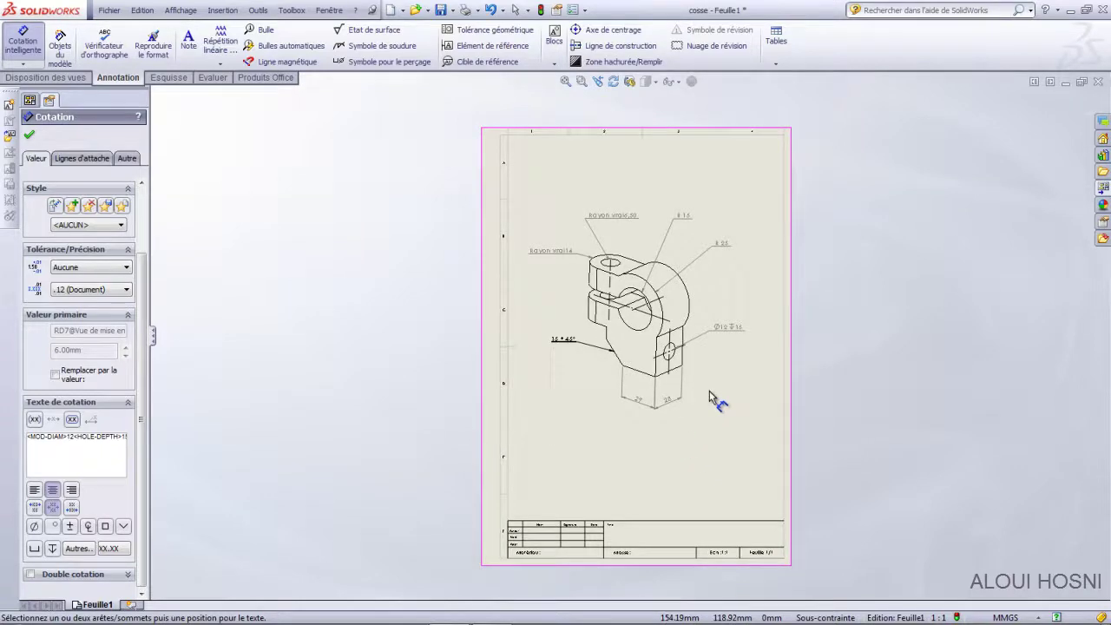
{"action": "scroll", "coordinate": [709, 391], "scroll_direction": "down", "scroll_amount": 1}
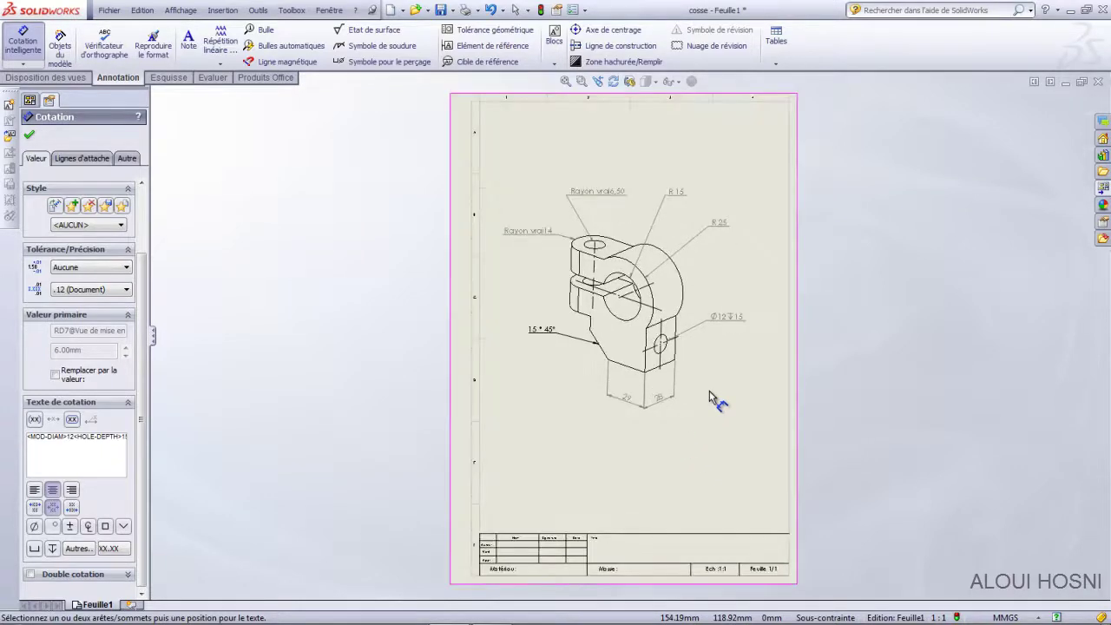
{"action": "scroll", "coordinate": [713, 555], "scroll_direction": "up", "scroll_amount": 1}
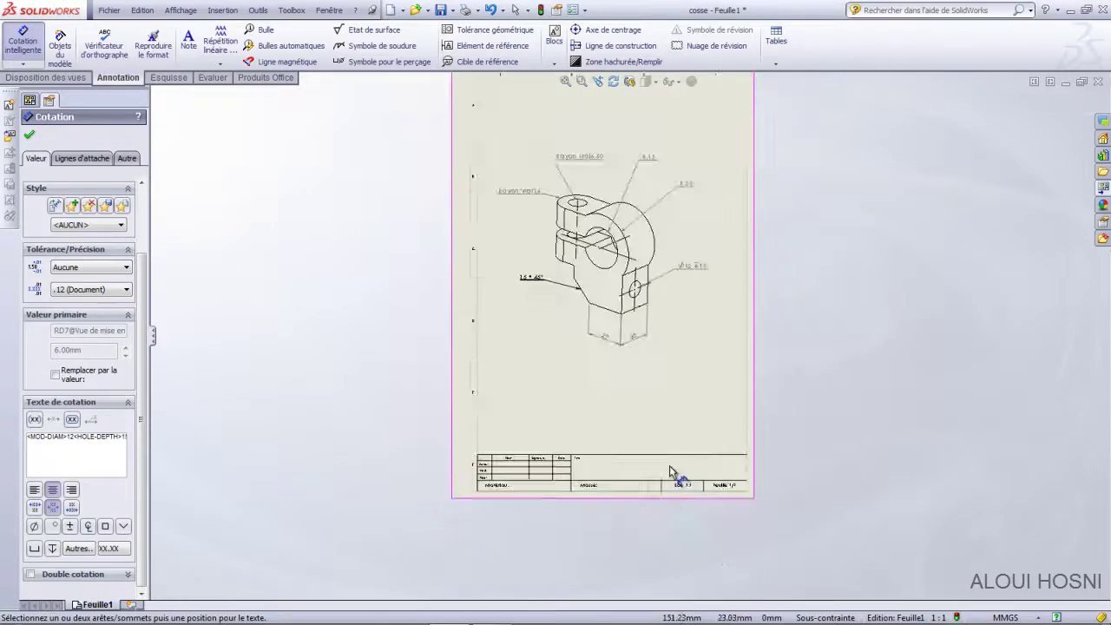
{"action": "scroll", "coordinate": [669, 469], "scroll_direction": "down", "scroll_amount": 1}
{"action": "scroll", "coordinate": [669, 473], "scroll_direction": "down", "scroll_amount": 1}
{"action": "right_click", "coordinate": [634, 308]}
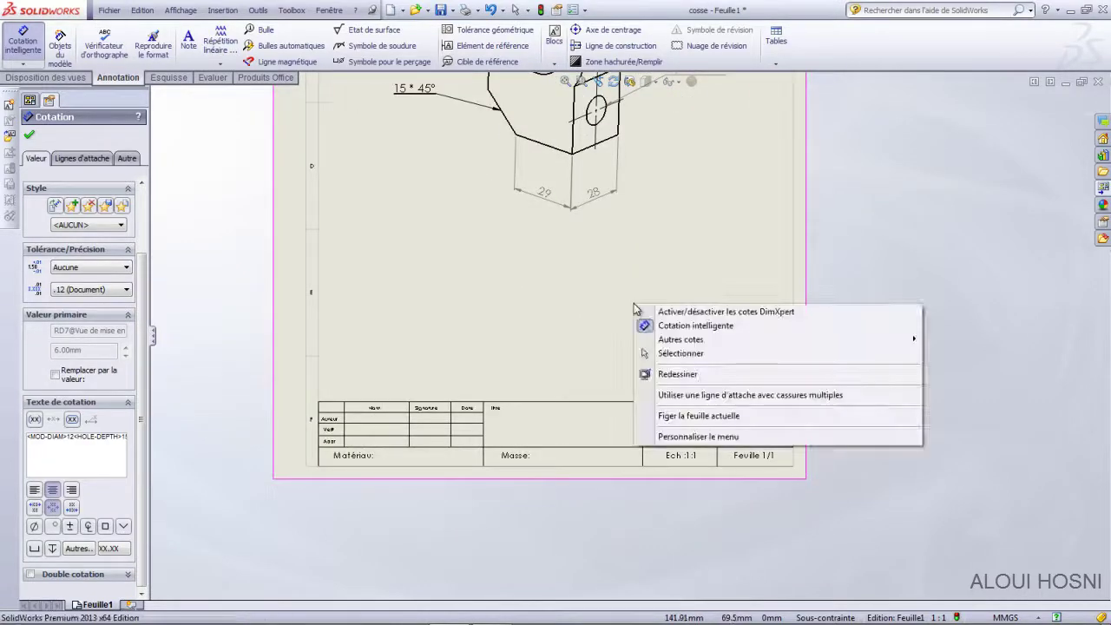
{"action": "left_click", "coordinate": [601, 309]}
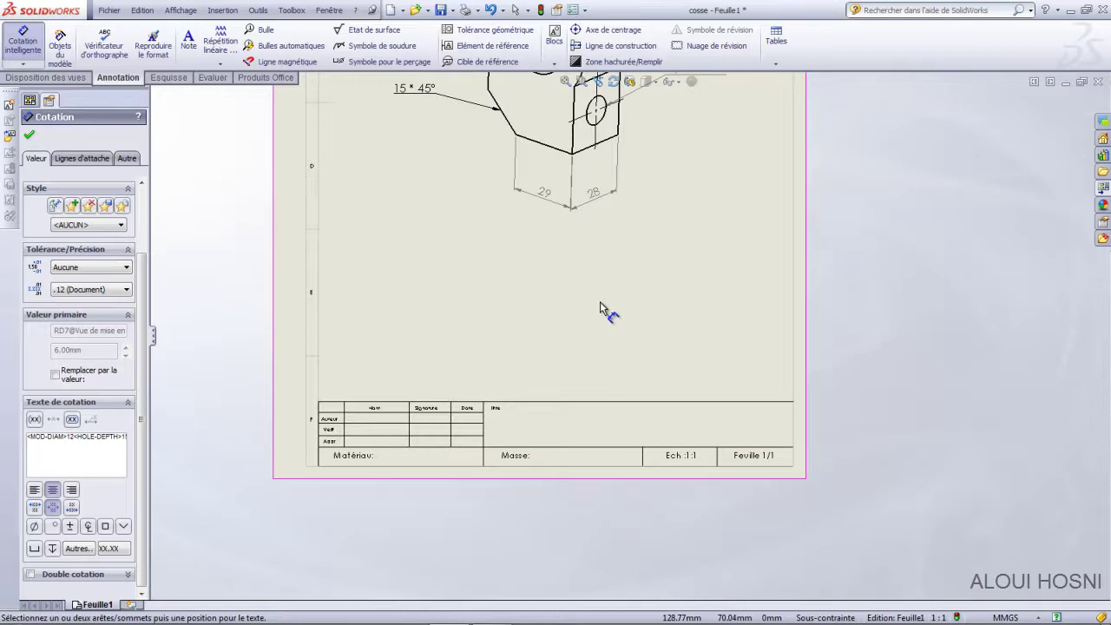
{"action": "key", "text": "Escape"}
- Switch to editing the sheet format and start a note in the title block's Titre cell
{"action": "right_click", "coordinate": [600, 301]}
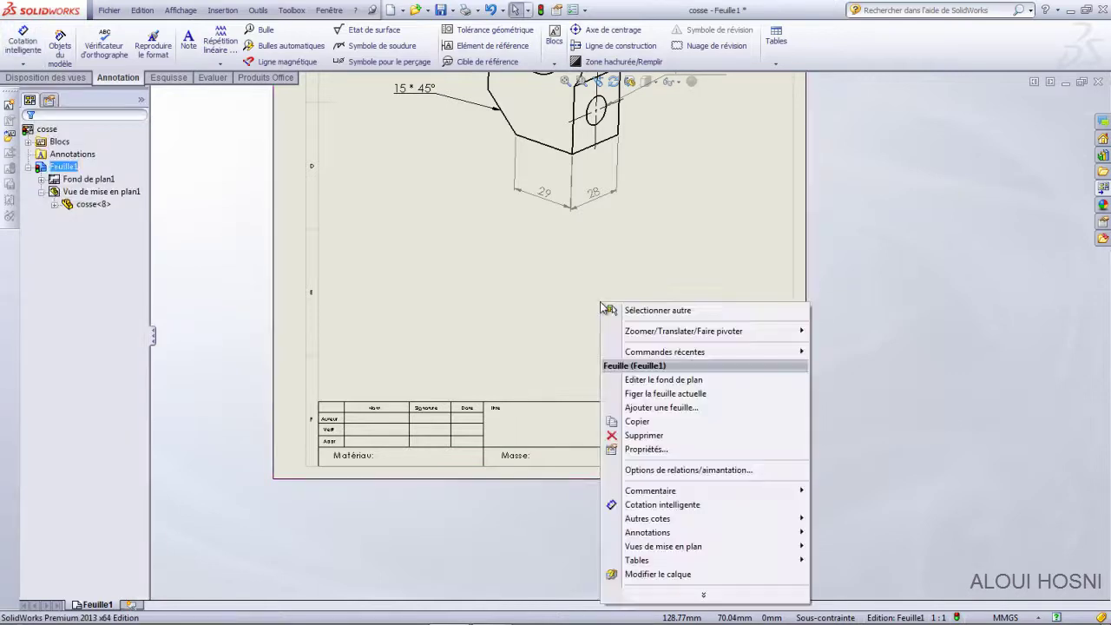
{"action": "left_click", "coordinate": [661, 380]}
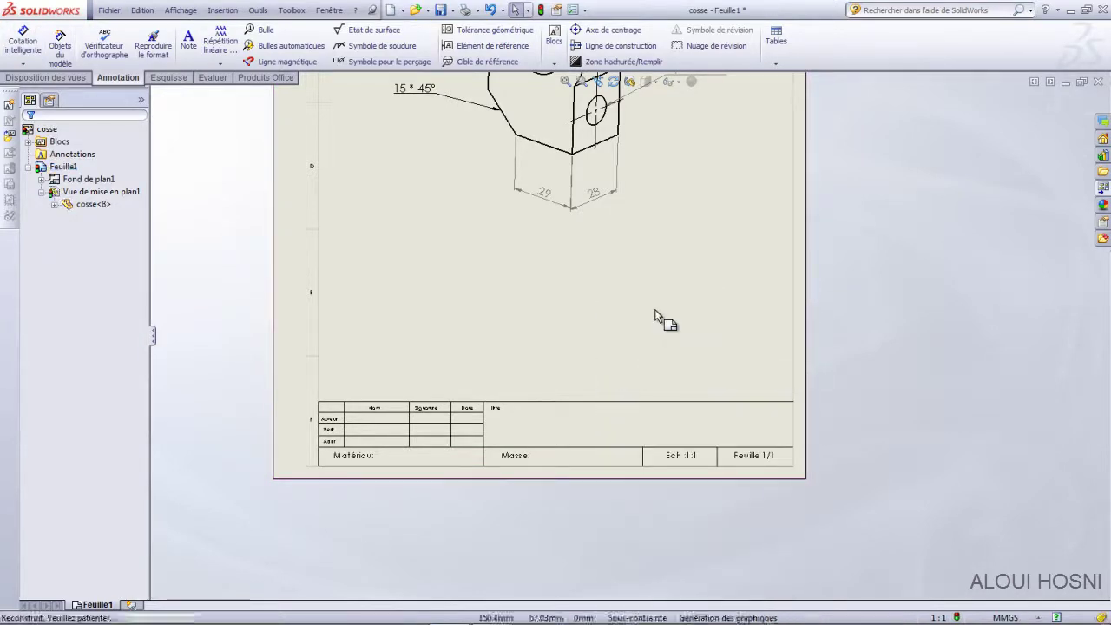
{"action": "scroll", "coordinate": [669, 454], "scroll_direction": "down", "scroll_amount": 2}
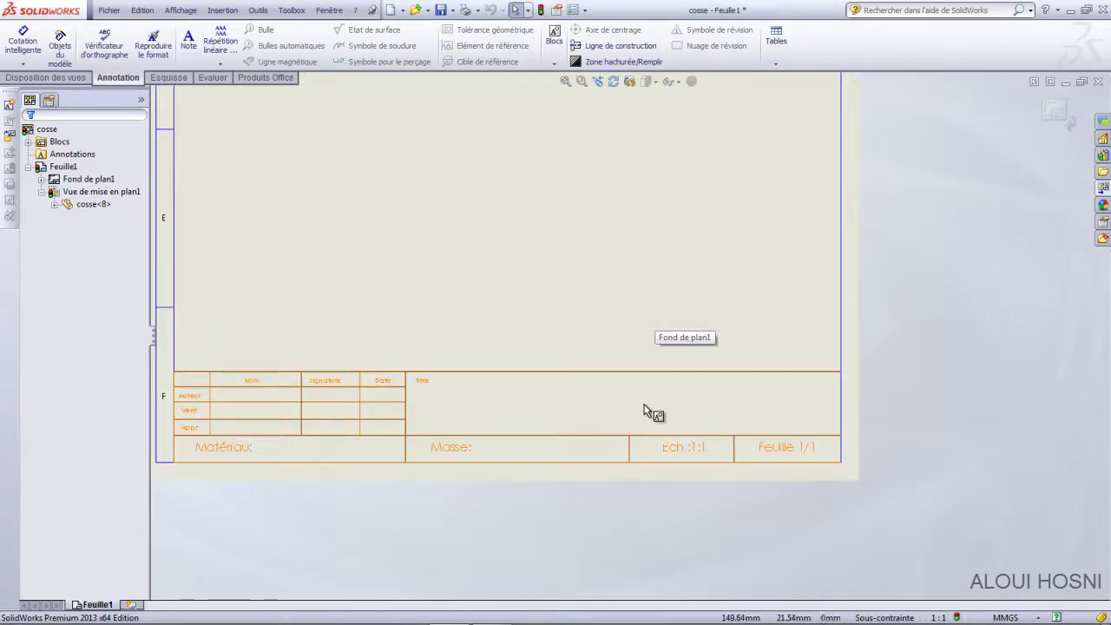
{"action": "left_click", "coordinate": [645, 406]}
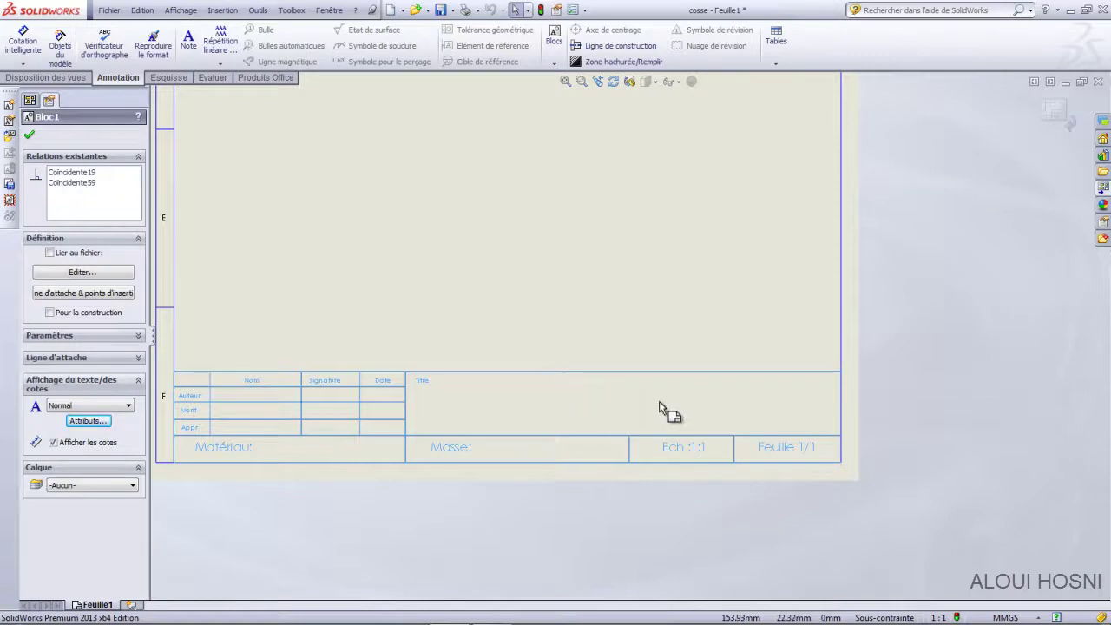
{"action": "left_click", "coordinate": [640, 402]}
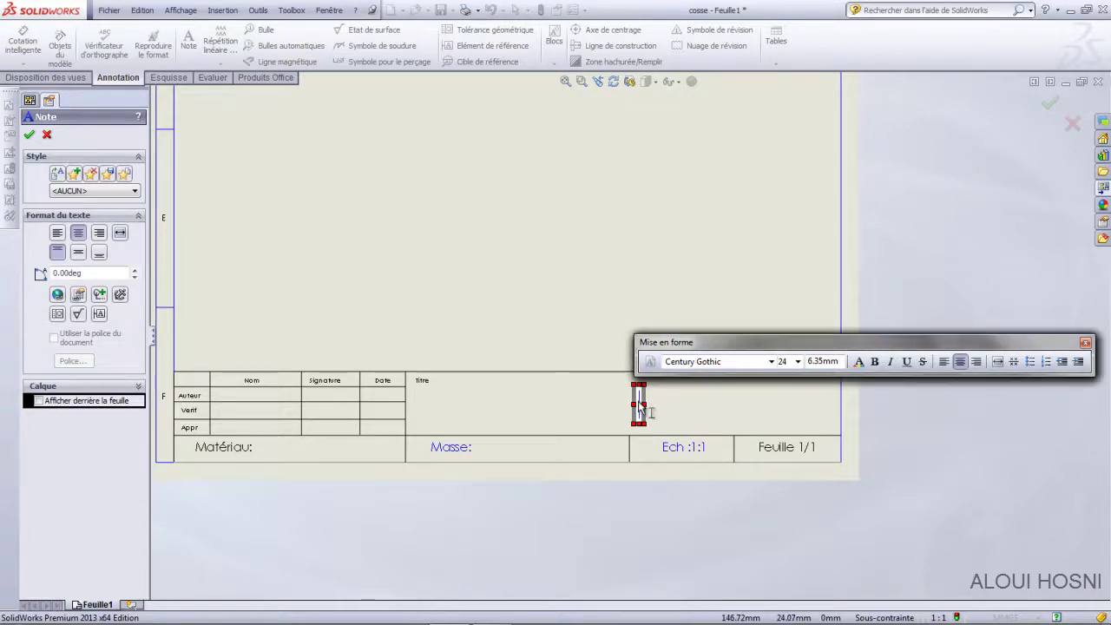
- Enter 'Cosse' as the title block note and finish editing it
{"action": "type", "text": "Coss"}
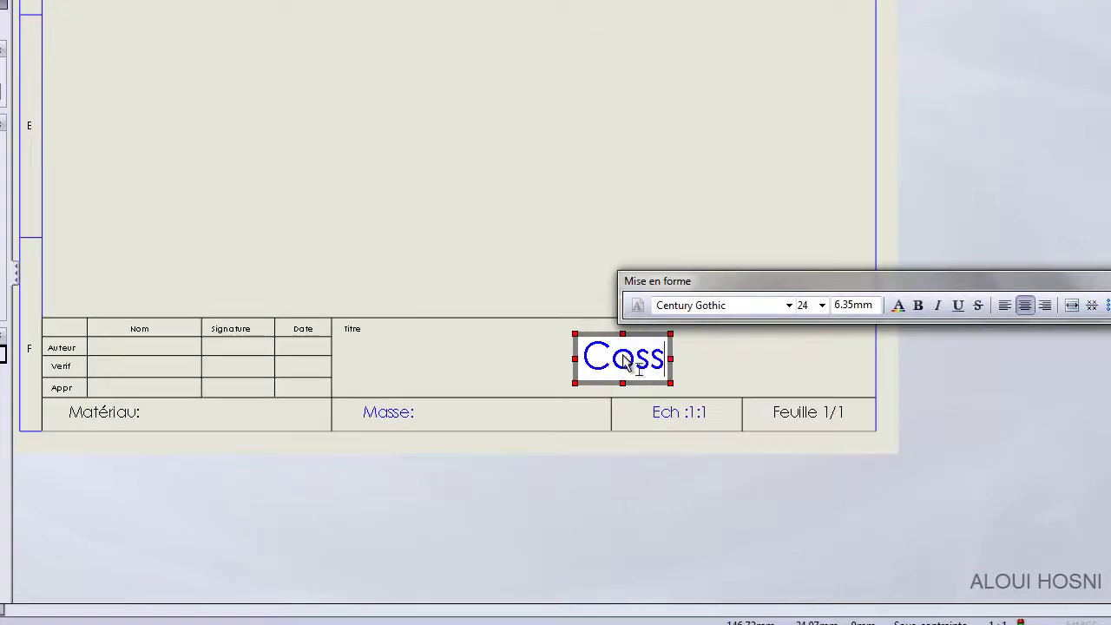
{"action": "type", "text": "e"}
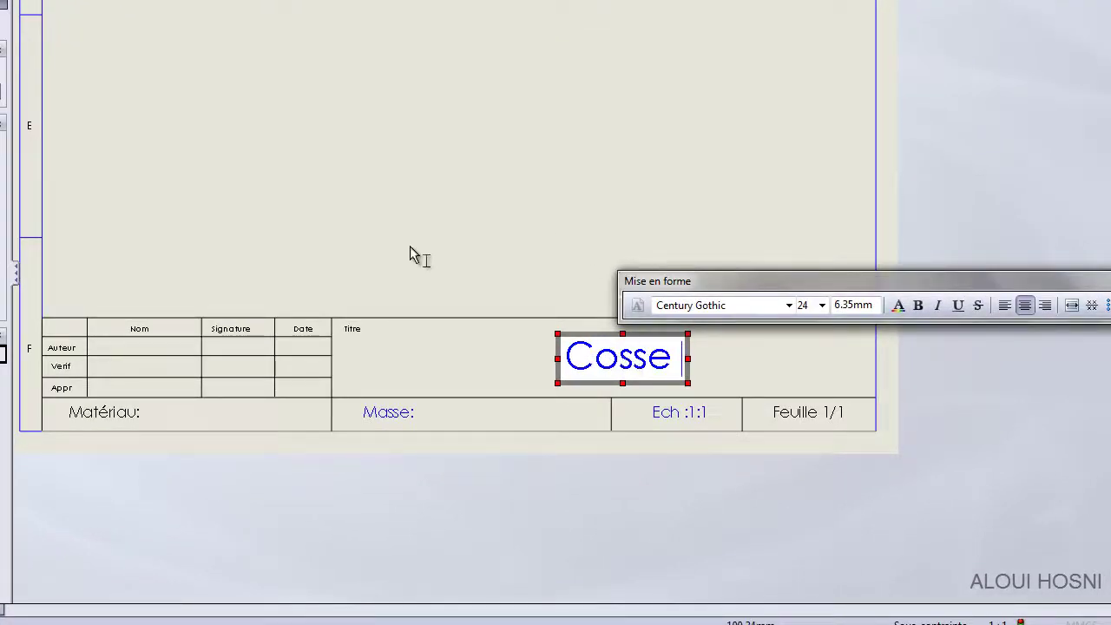
{"action": "left_click", "coordinate": [409, 246]}
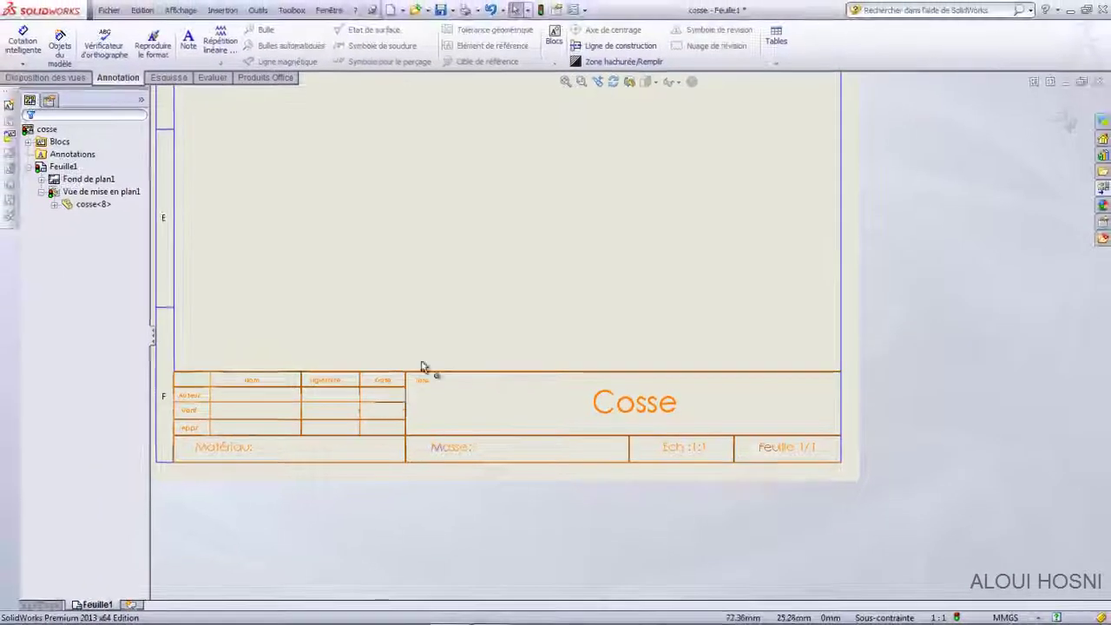
{"action": "left_click", "coordinate": [421, 366]}
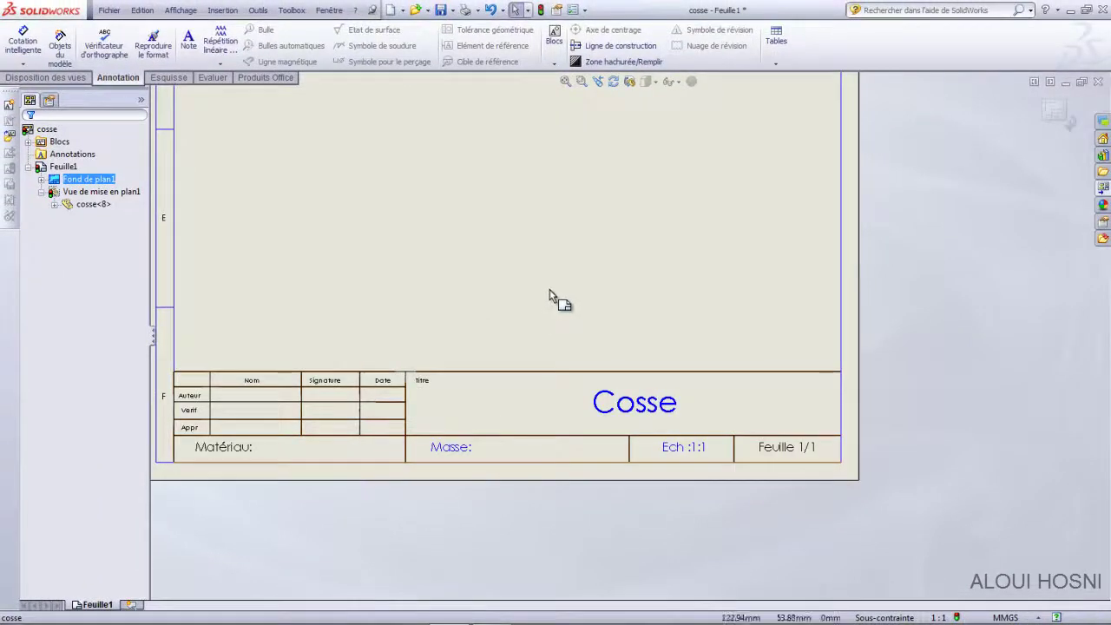
- Zoom out to the whole A4 sheet and exit sheet format editing
{"action": "scroll", "coordinate": [651, 287], "scroll_direction": "up", "scroll_amount": 3}
{"action": "scroll", "coordinate": [653, 273], "scroll_direction": "up", "scroll_amount": 2}
{"action": "scroll", "coordinate": [620, 218], "scroll_direction": "up", "scroll_amount": 1}
{"action": "scroll", "coordinate": [614, 198], "scroll_direction": "up", "scroll_amount": 1}
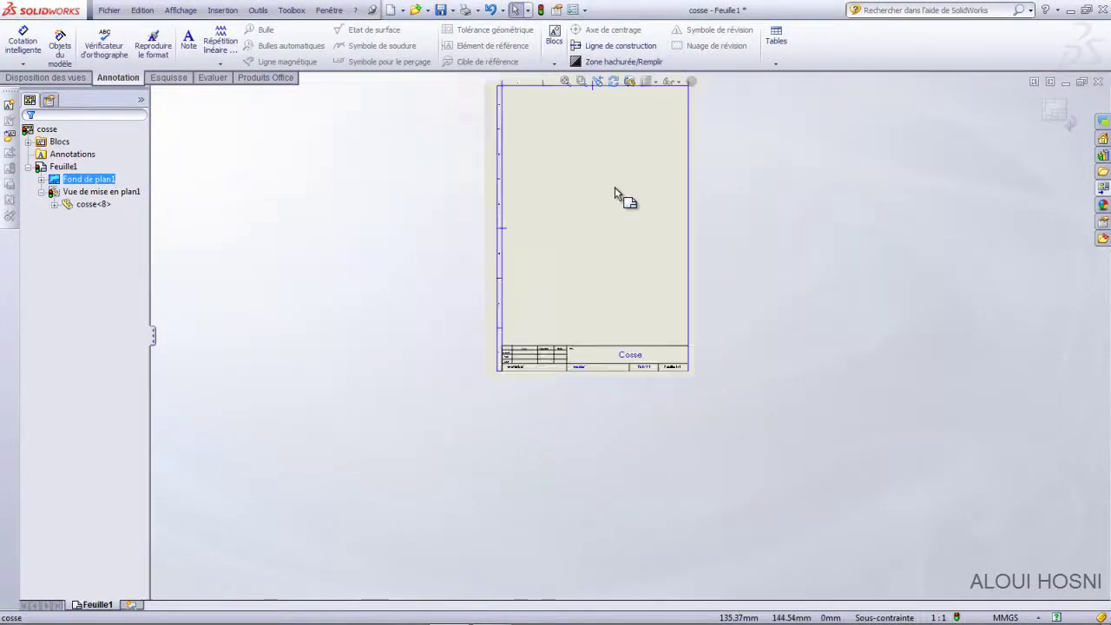
{"action": "scroll", "coordinate": [608, 164], "scroll_direction": "up", "scroll_amount": 1}
{"action": "scroll", "coordinate": [605, 150], "scroll_direction": "down", "scroll_amount": 1}
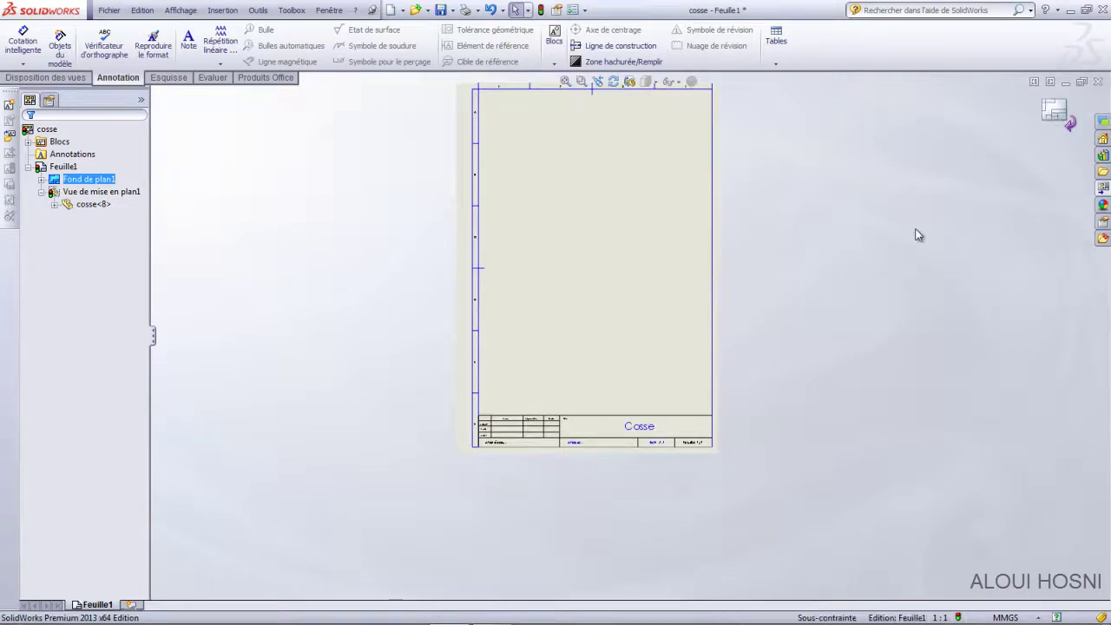
{"action": "left_click", "coordinate": [670, 339]}
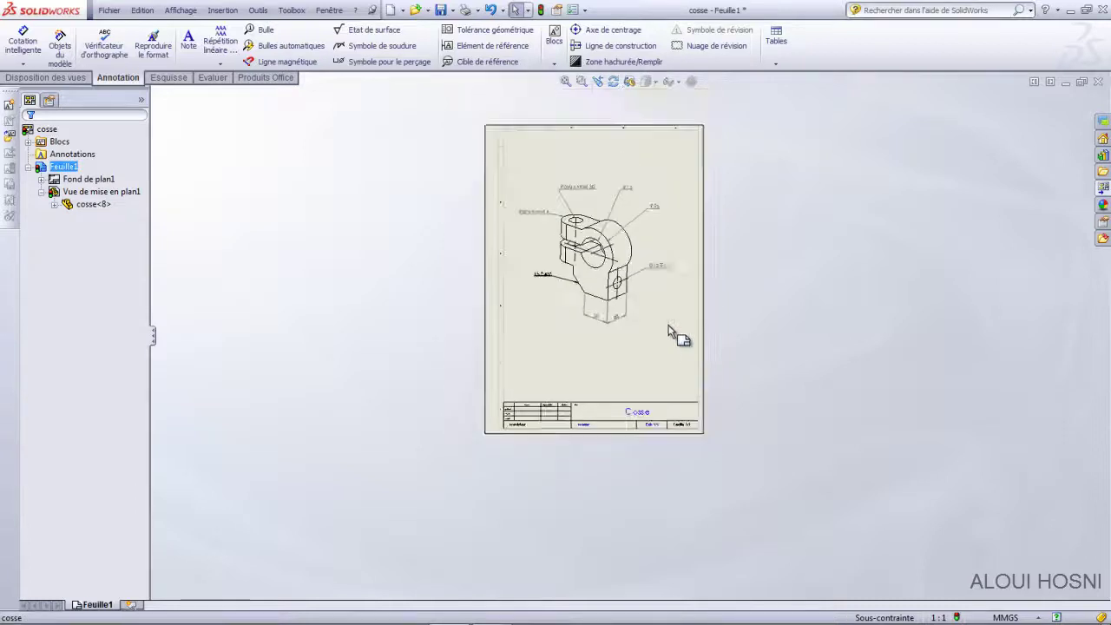